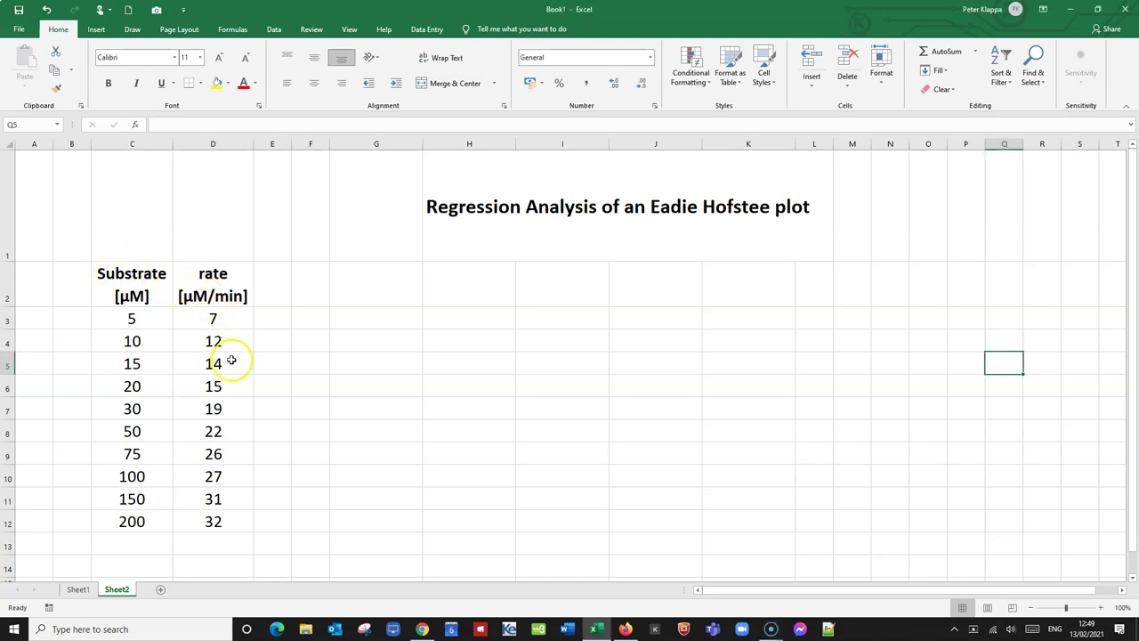
# - Plot the ten rate values in C2:D12 against substrate concentration as a plain scatter chart
pyautogui.click(116, 300)
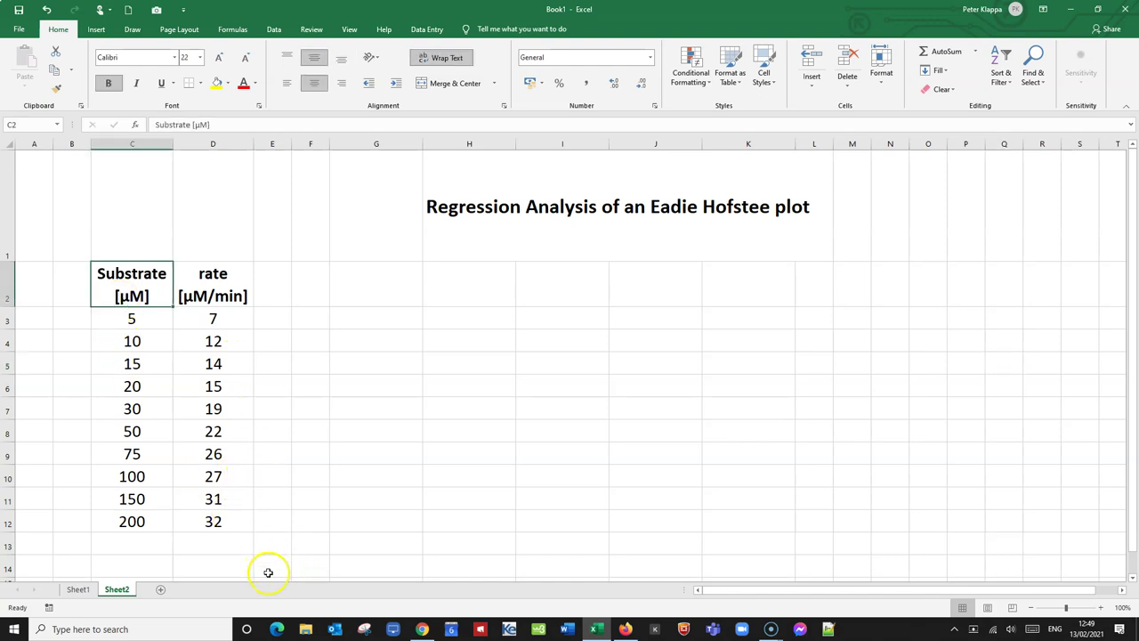
pyautogui.keyDown('shift'); pyautogui.click(211, 523); pyautogui.keyUp('shift')
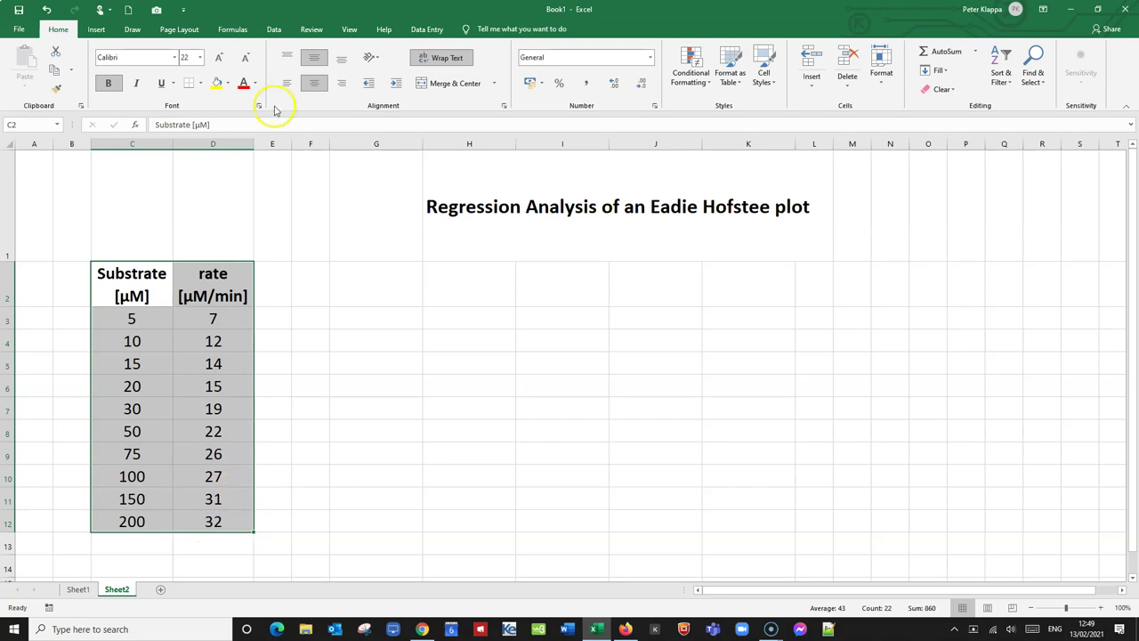
pyautogui.click(94, 32)
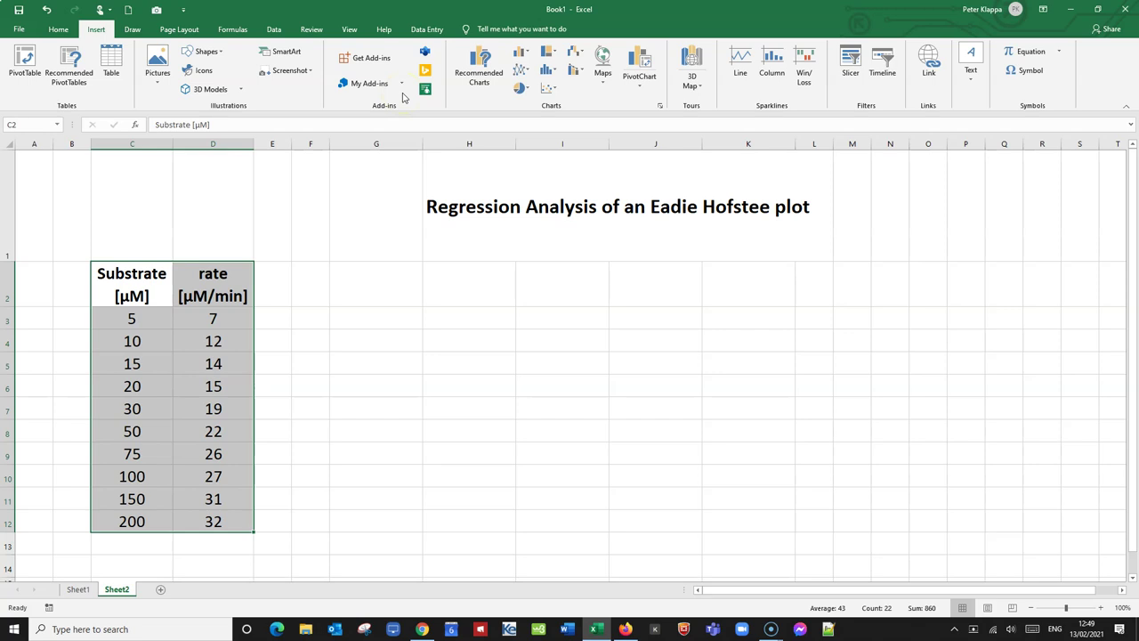
pyautogui.click(551, 88)
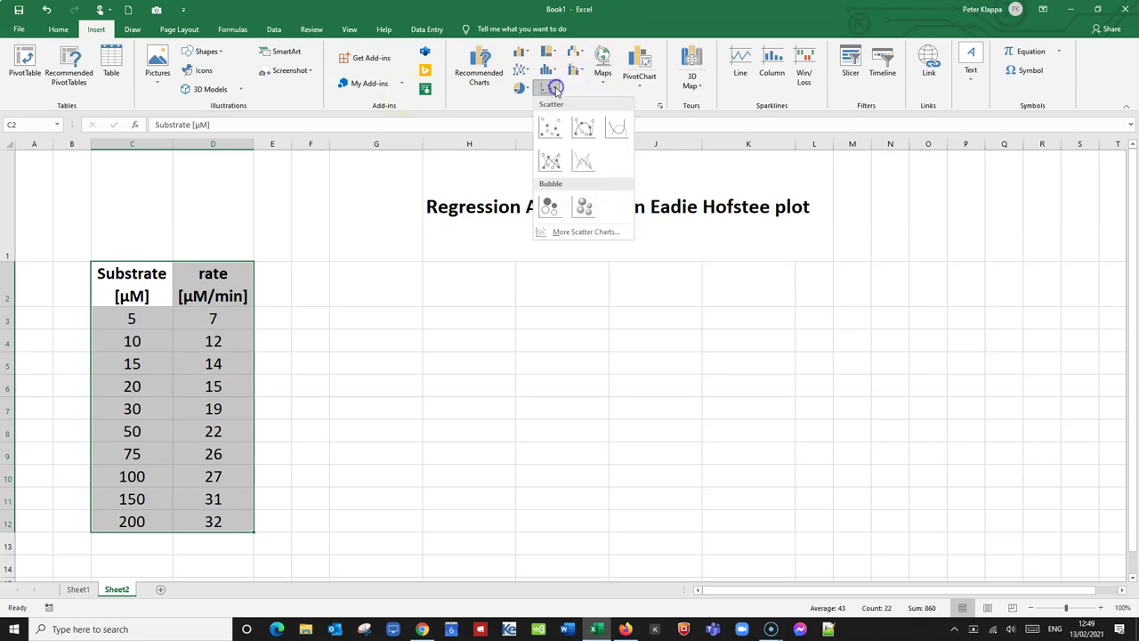
pyautogui.click(550, 128)
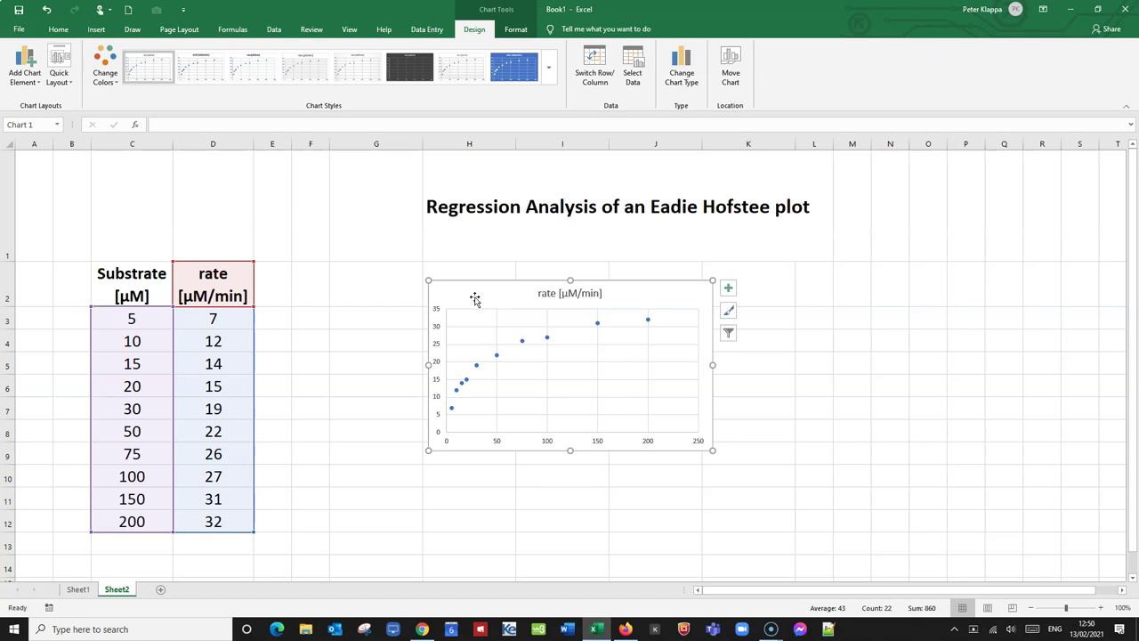
# - Delete the scatter chart and enter the headings rate/substrate in H2 and rate in I2
pyautogui.press('Delete')
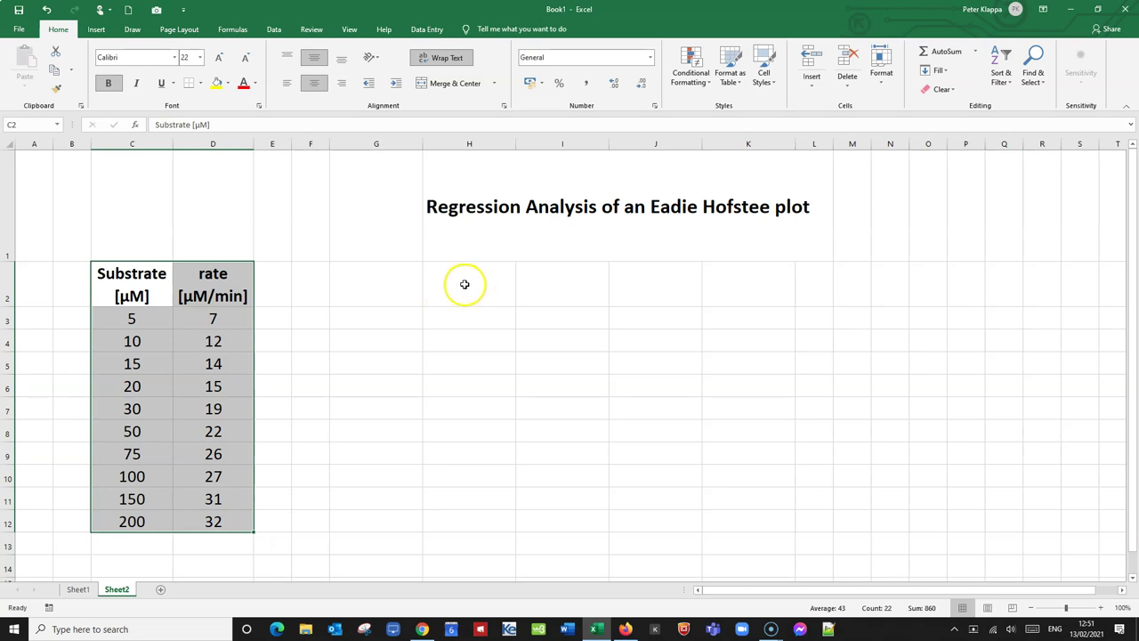
pyautogui.click(462, 284)
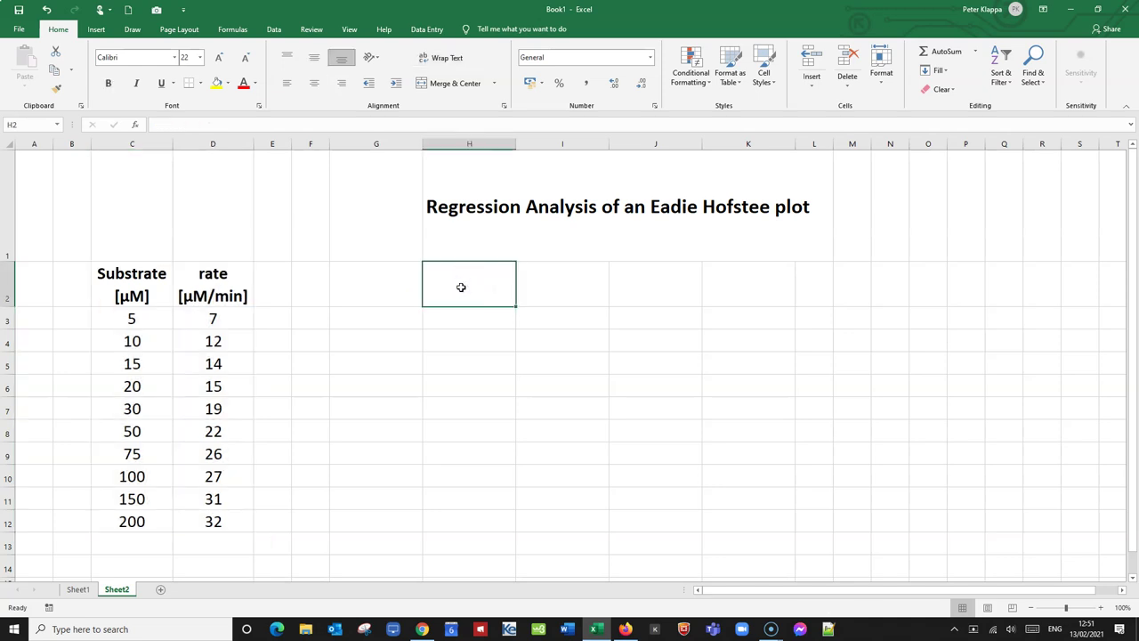
pyautogui.write('rate/substrate')
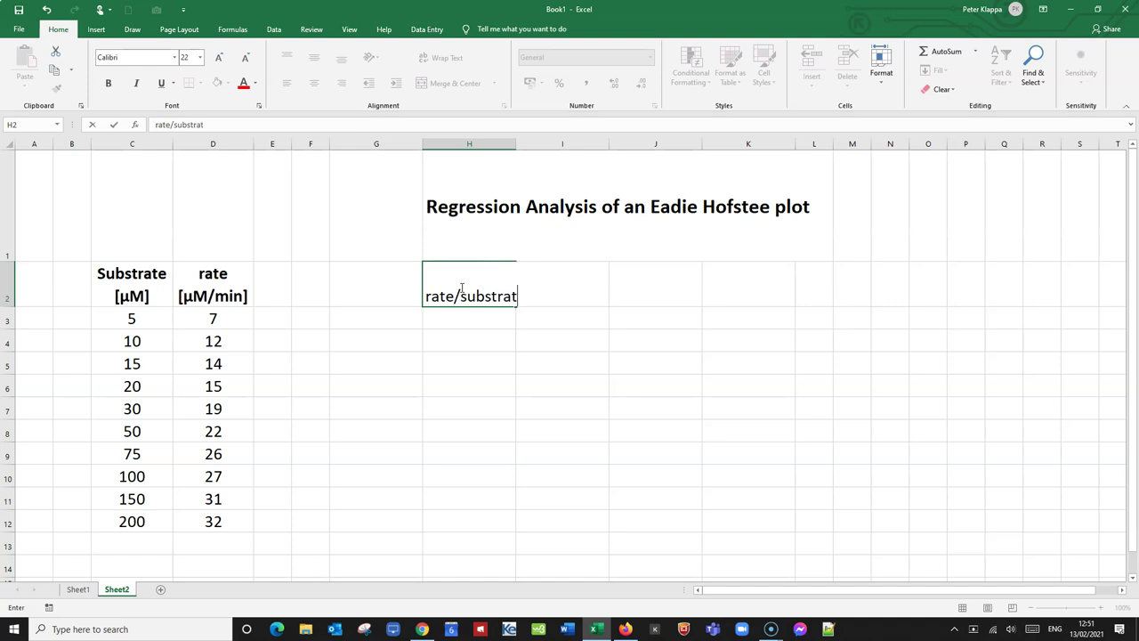
pyautogui.click(598, 289)
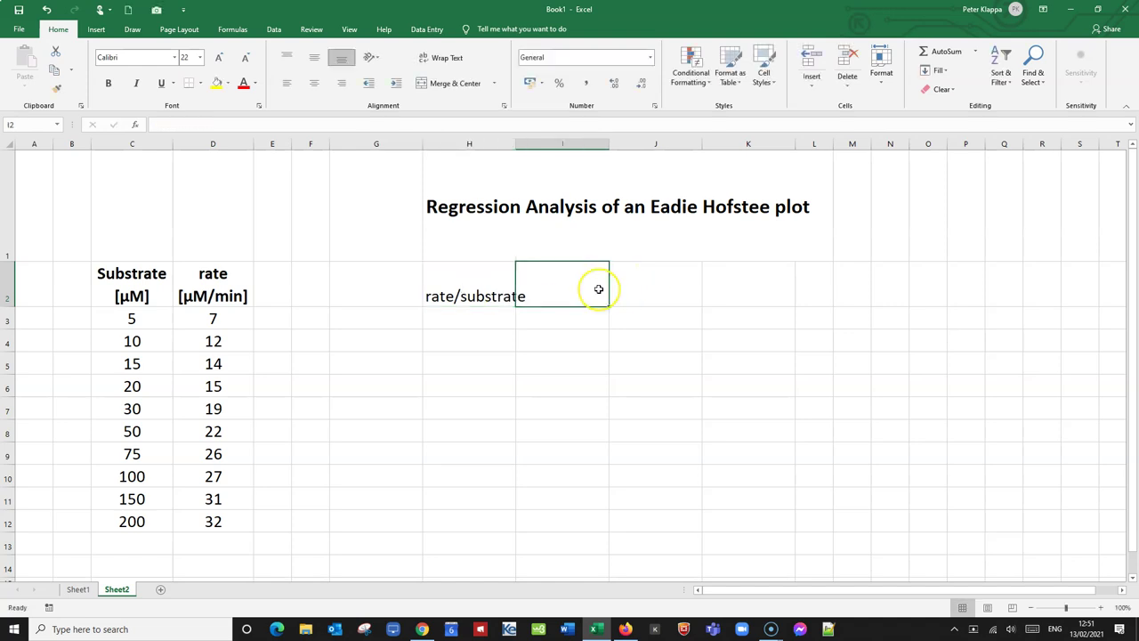
pyautogui.write('rate')
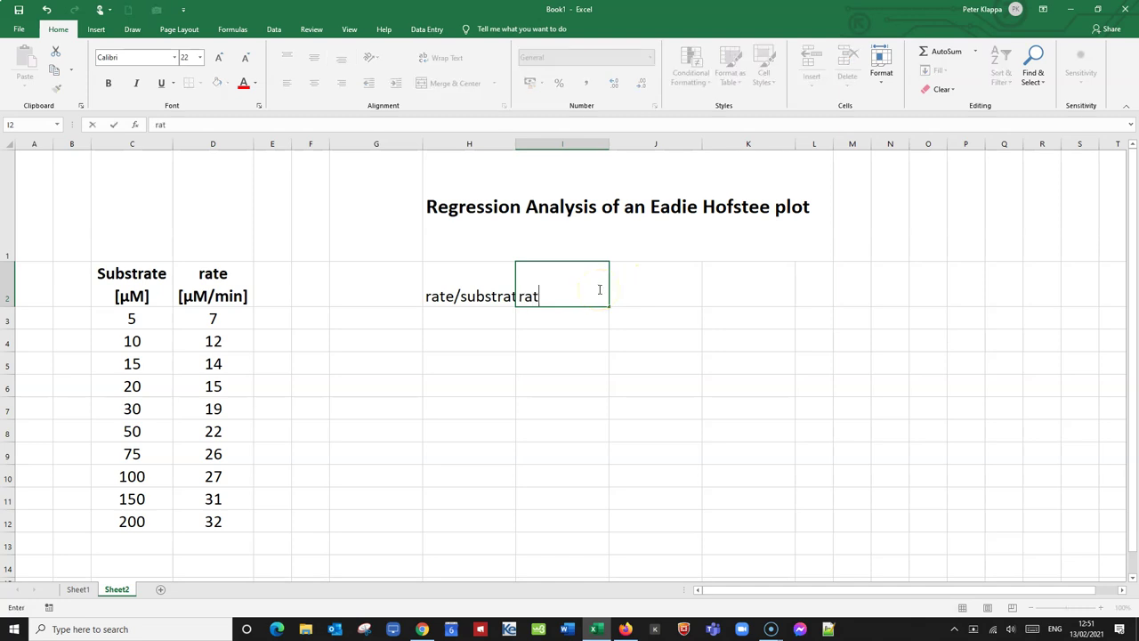
pyautogui.click(484, 322)
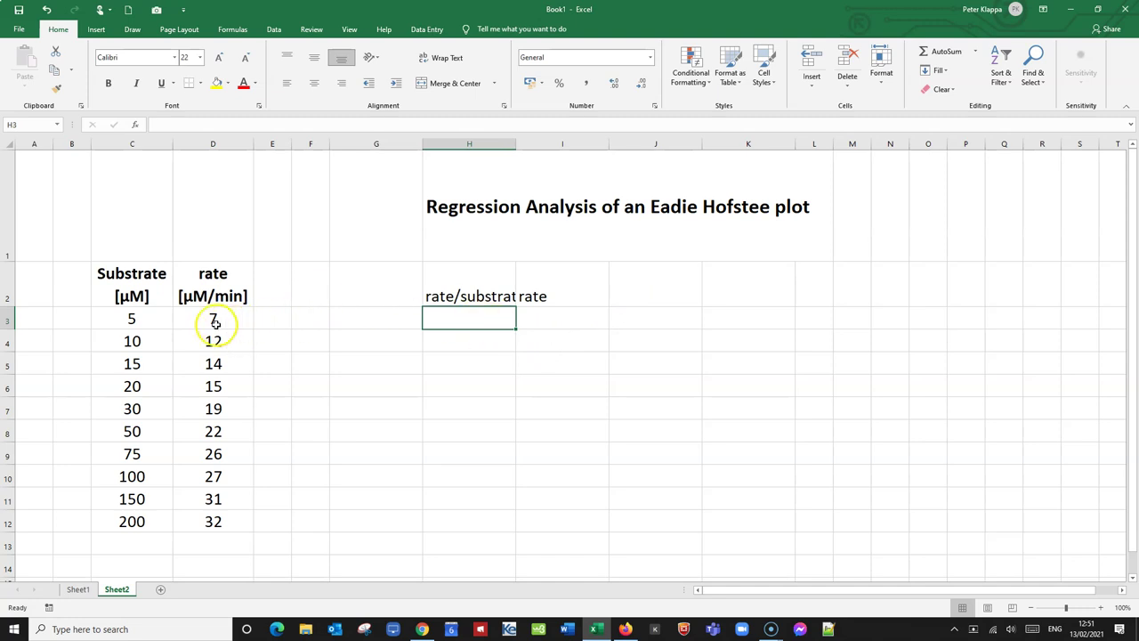
# - Enter =D3/C3 in H3 to divide the rate by its substrate concentration
pyautogui.doubleClick(449, 319)
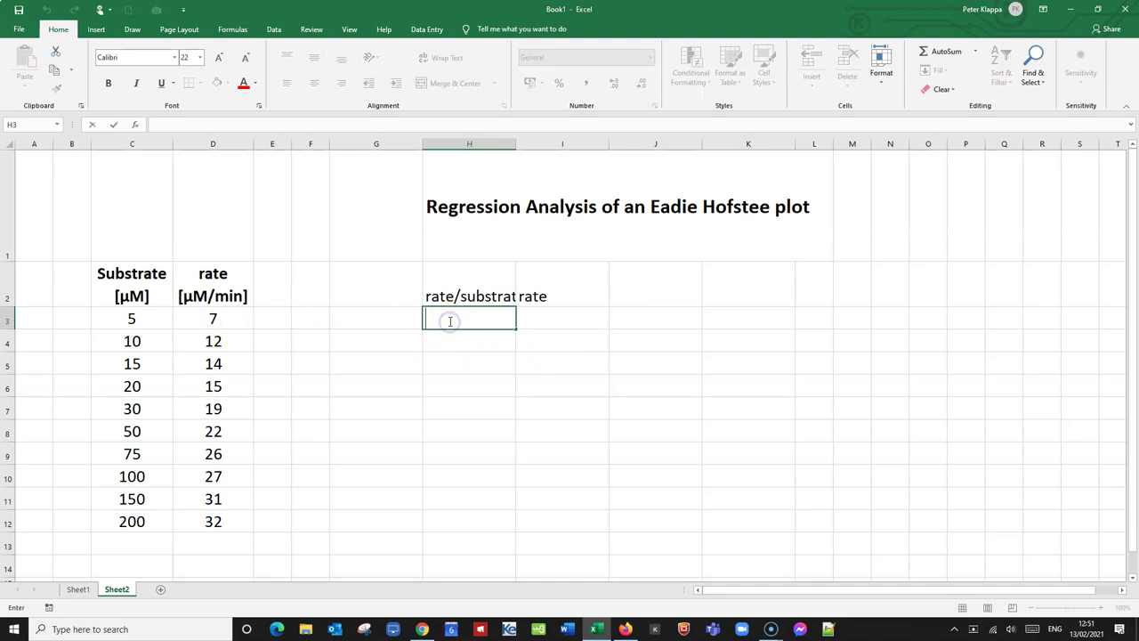
pyautogui.write('=')
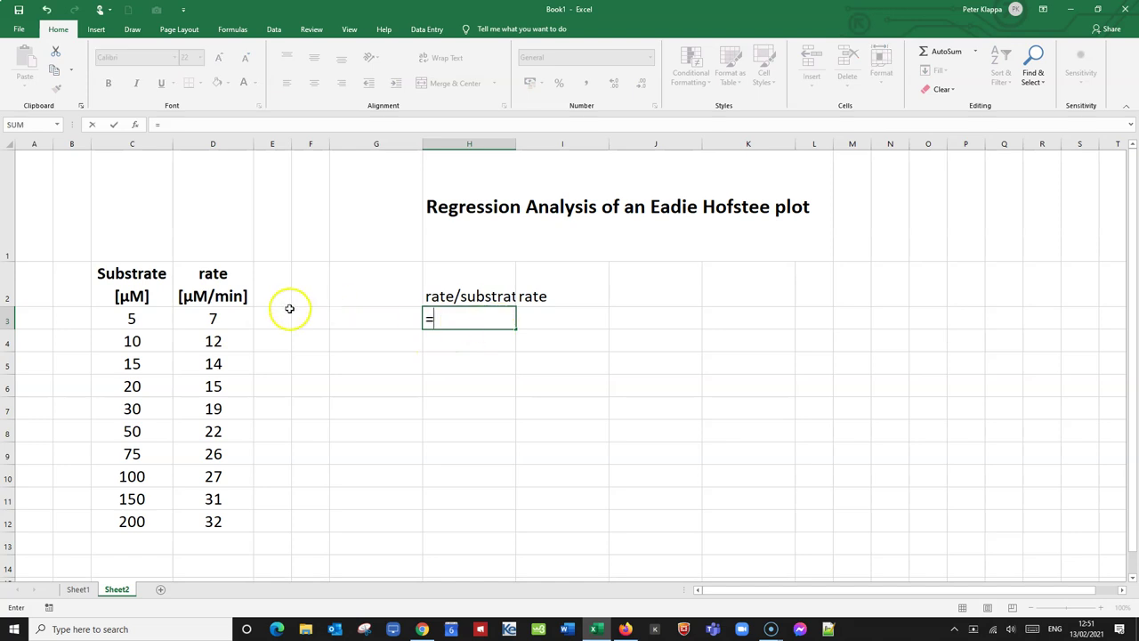
pyautogui.click(220, 319)
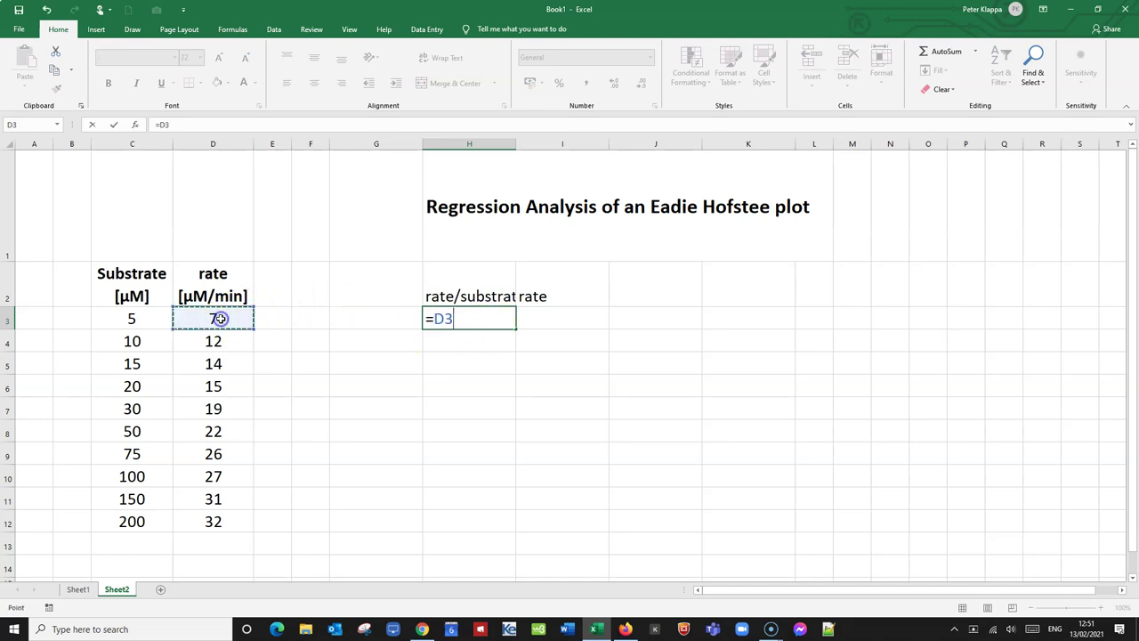
pyautogui.click(144, 323)
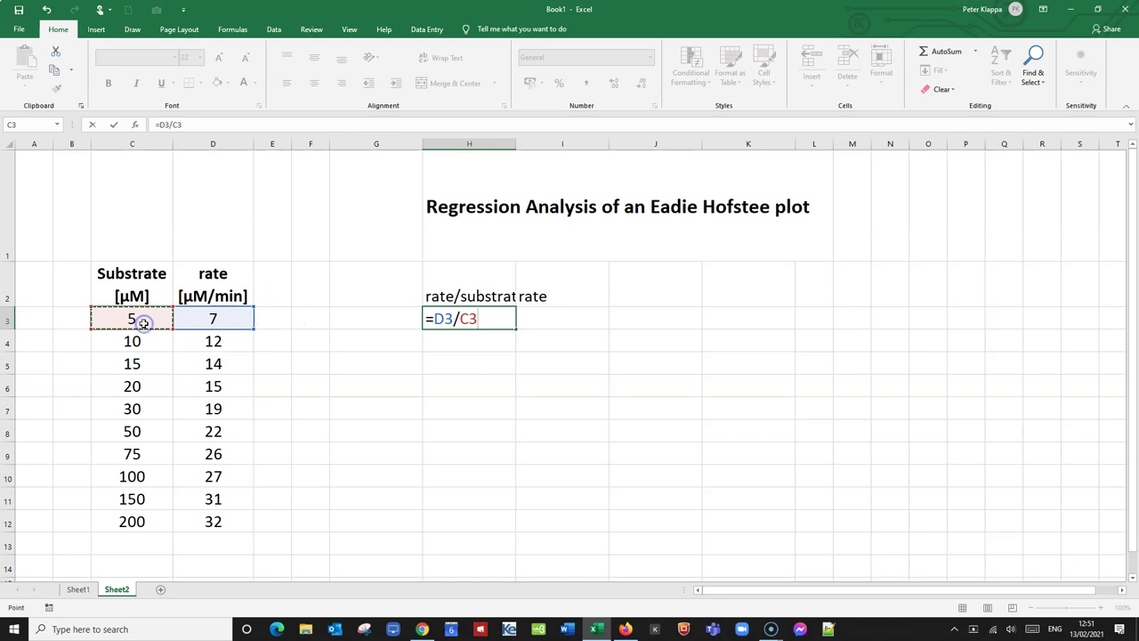
pyautogui.press('Return')
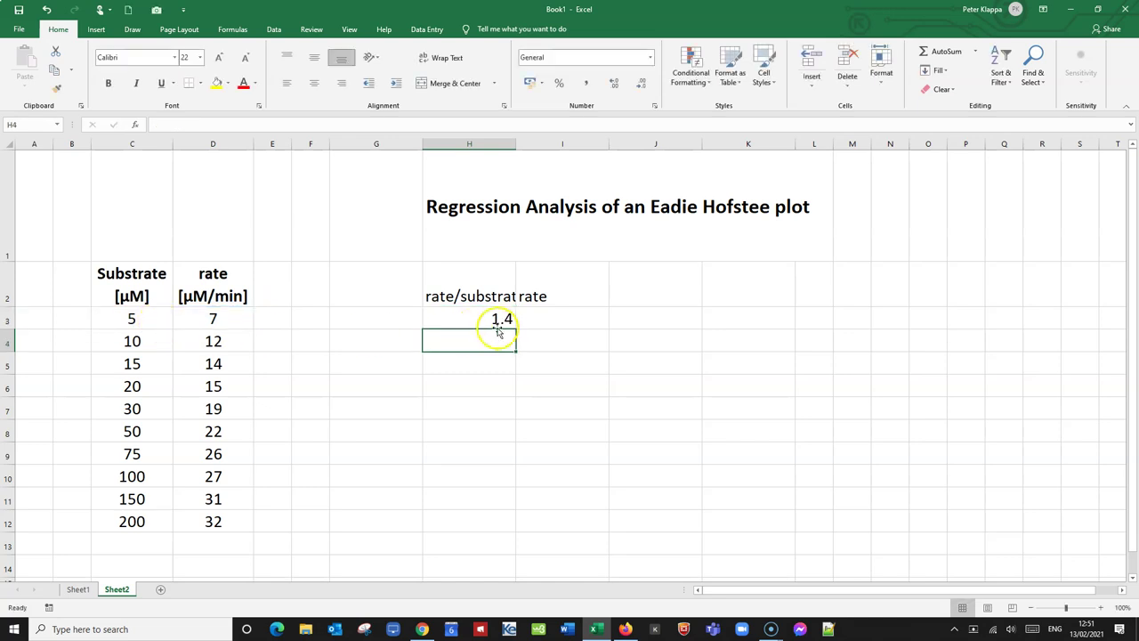
# - Enter =D3 in I3 and fill both H3:I3 formulas down to row 12
pyautogui.click(535, 318)
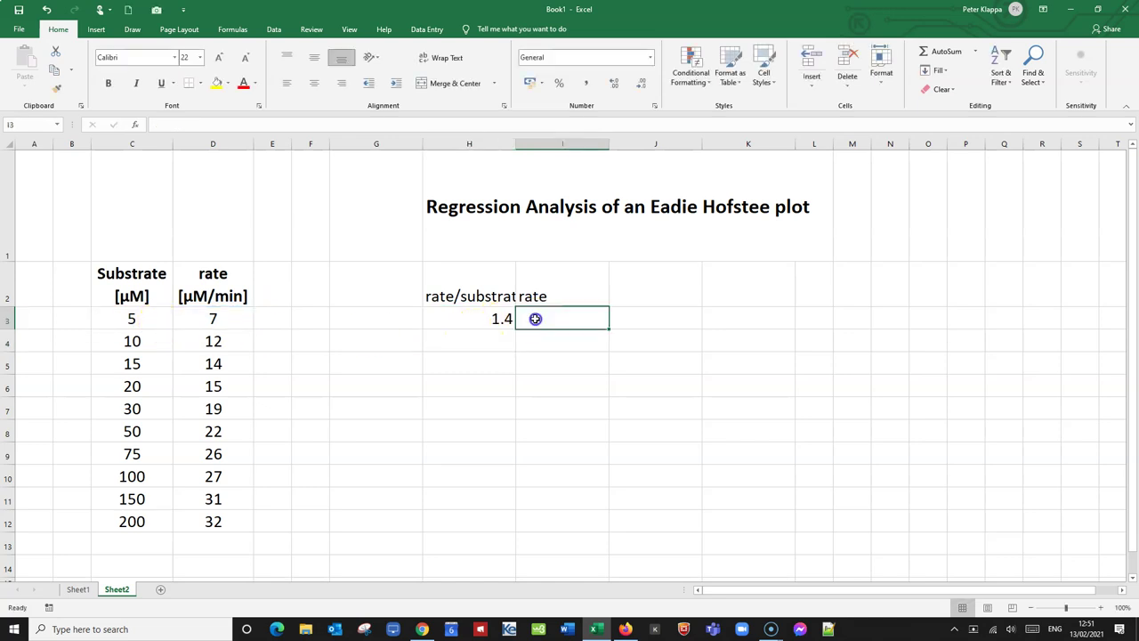
pyautogui.write('=')
pyautogui.click(213, 318)
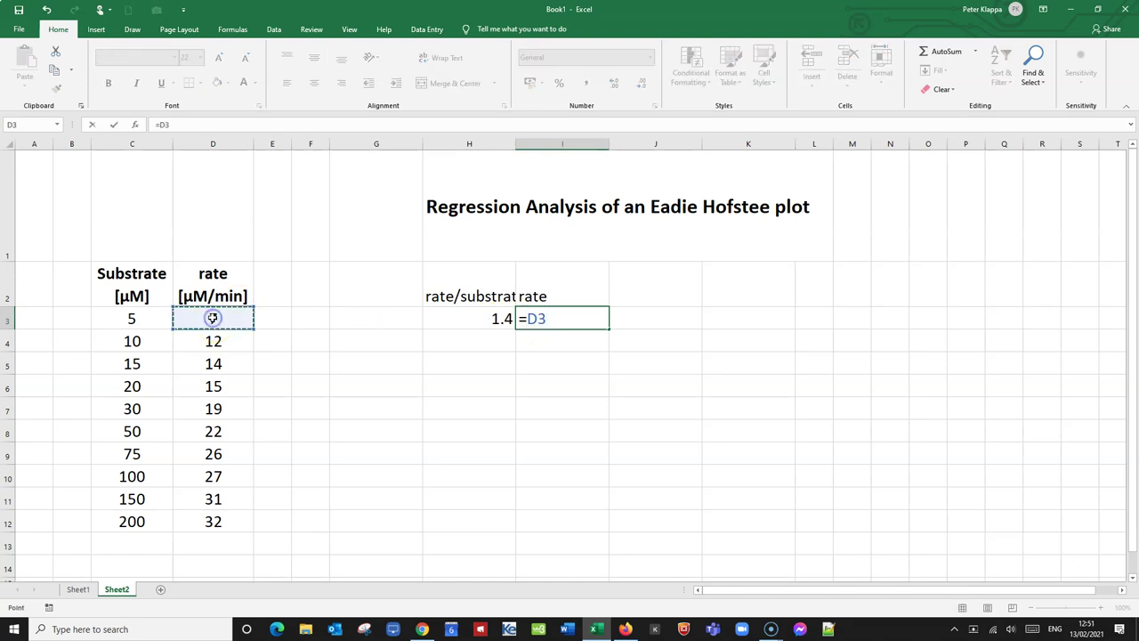
pyautogui.press('Return')
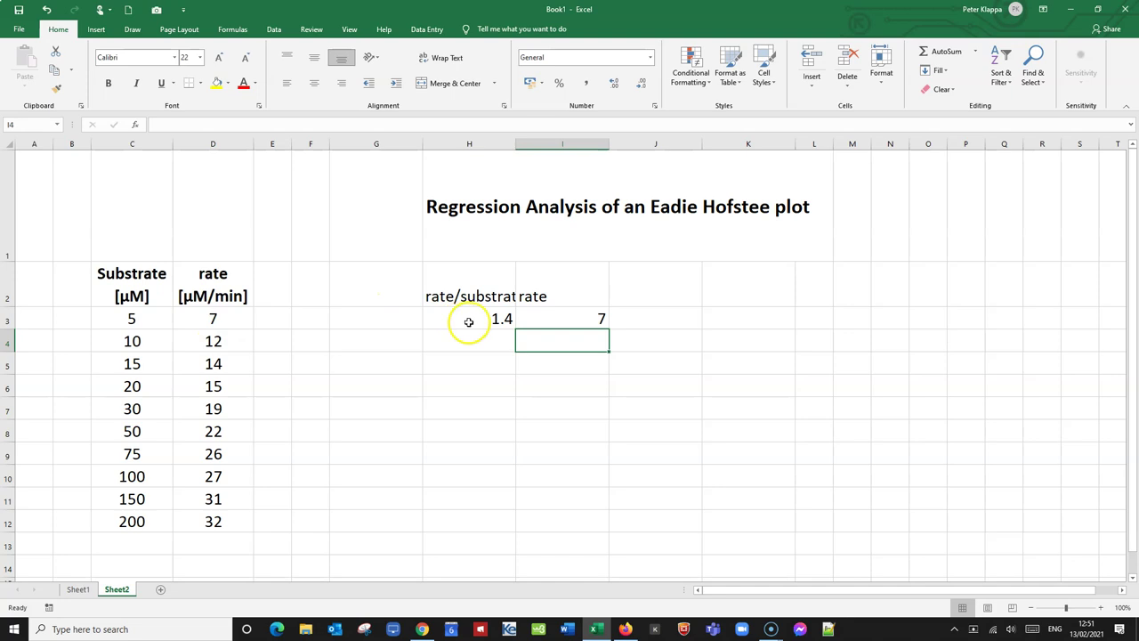
pyautogui.click(472, 322)
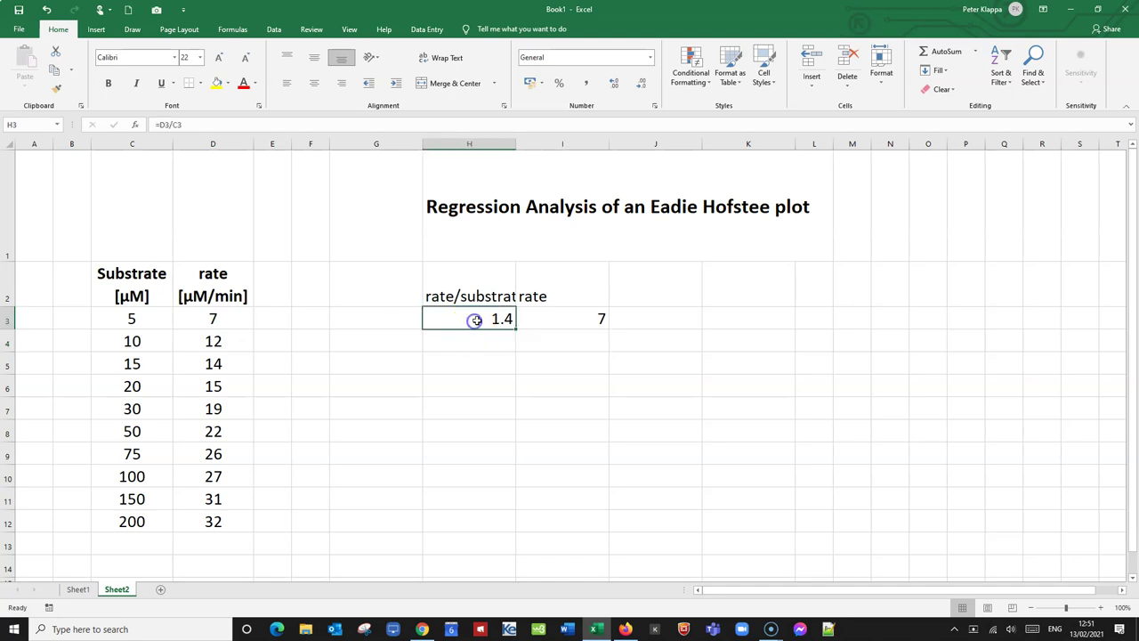
pyautogui.keyDown('shift'); pyautogui.click(553, 320); pyautogui.keyUp('shift')
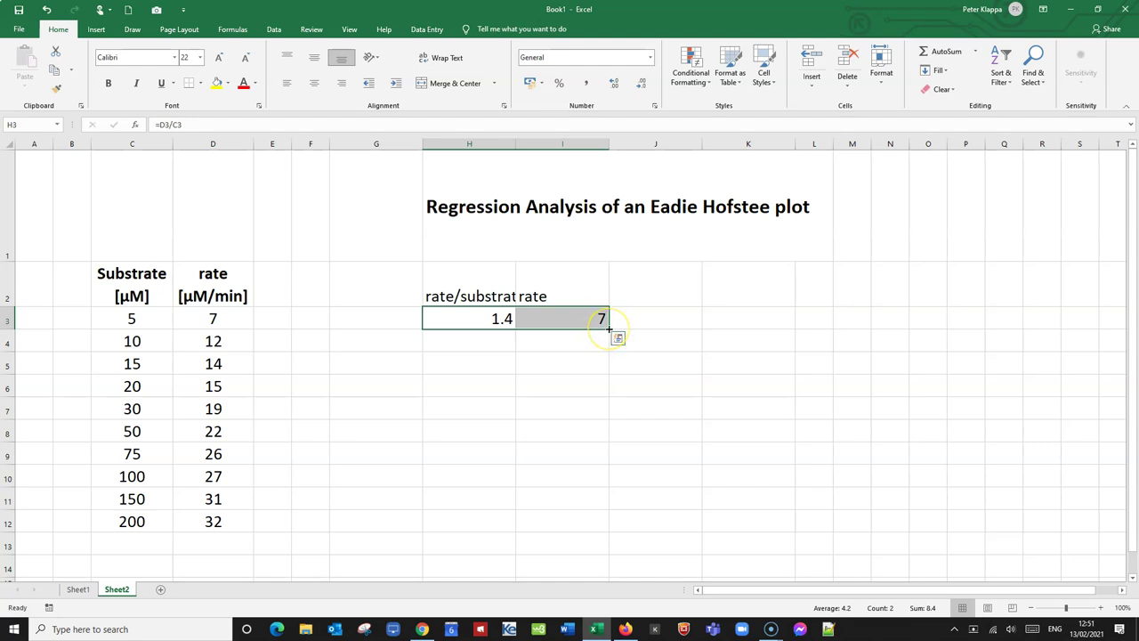
pyautogui.moveTo(610, 329); pyautogui.dragTo(611, 524)
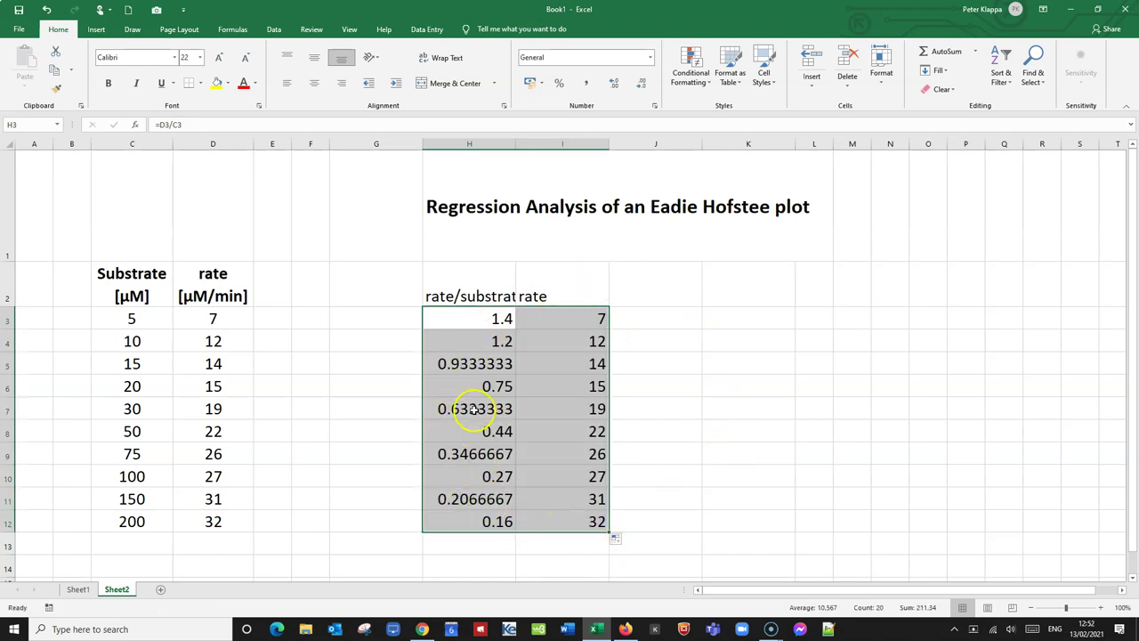
# - Insert a scatter chart of rate against rate/substrate from the H and I columns
pyautogui.click(738, 376)
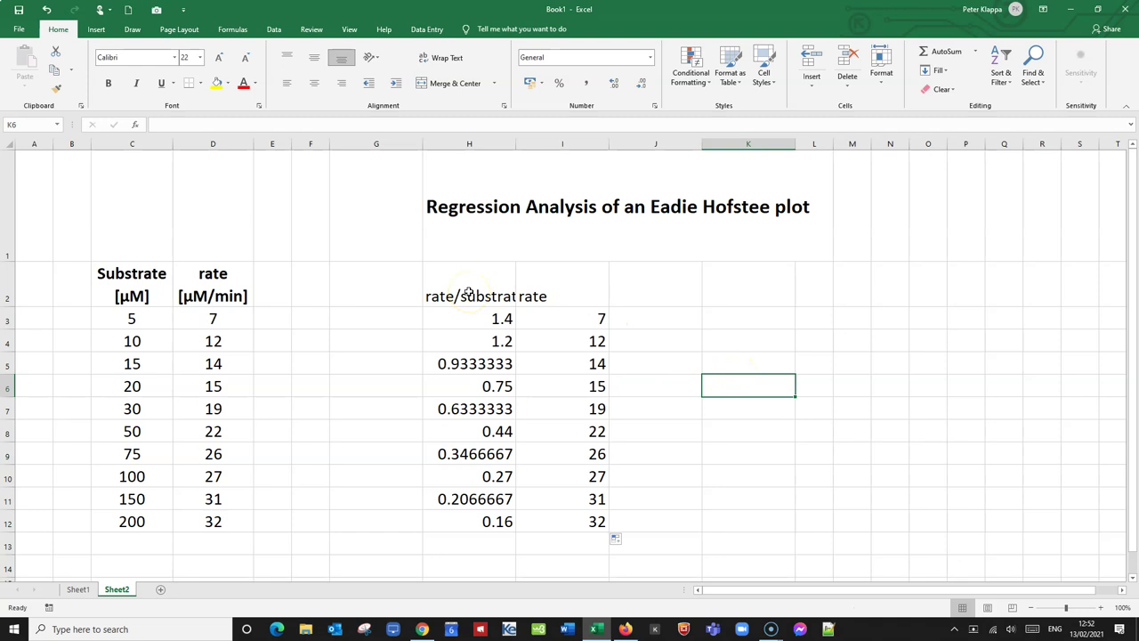
pyautogui.moveTo(469, 294); pyautogui.dragTo(567, 514)
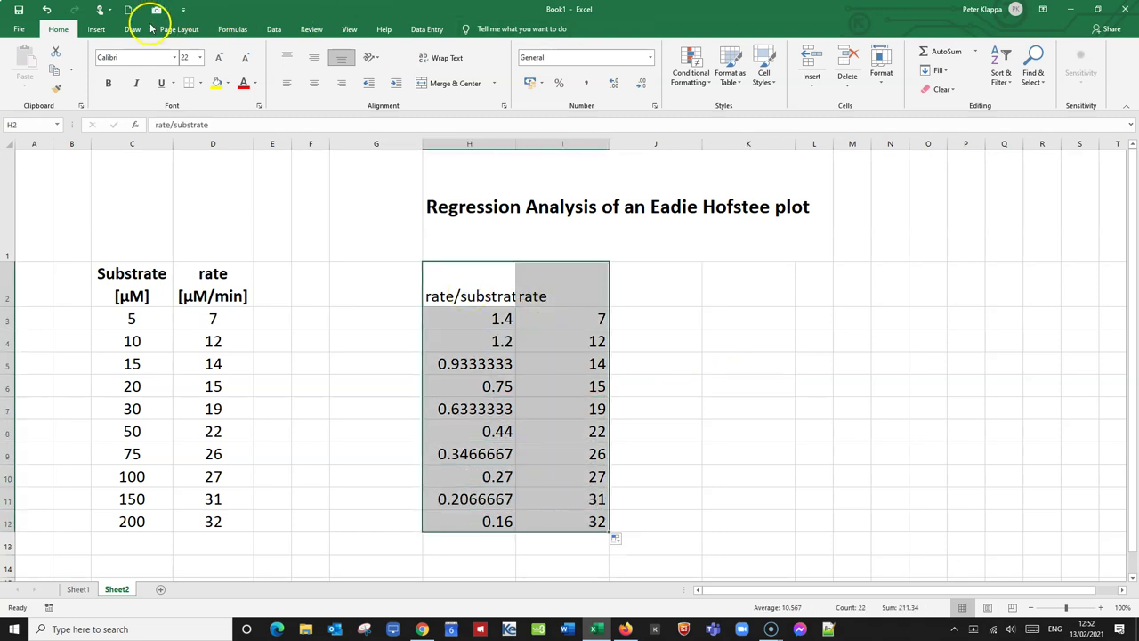
pyautogui.click(98, 29)
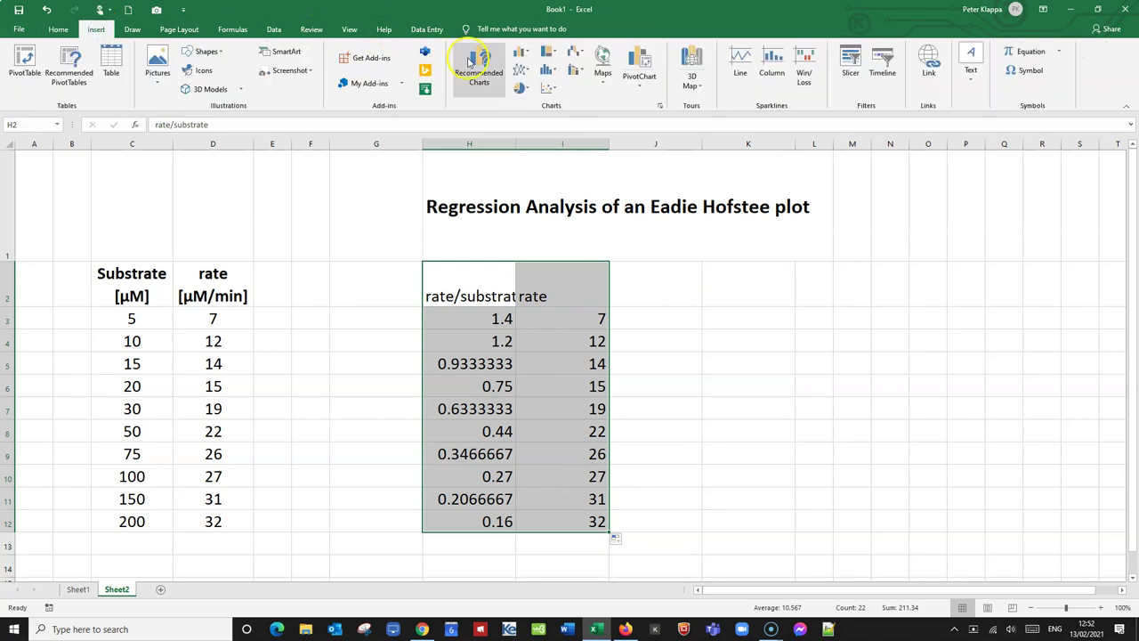
pyautogui.click(547, 88)
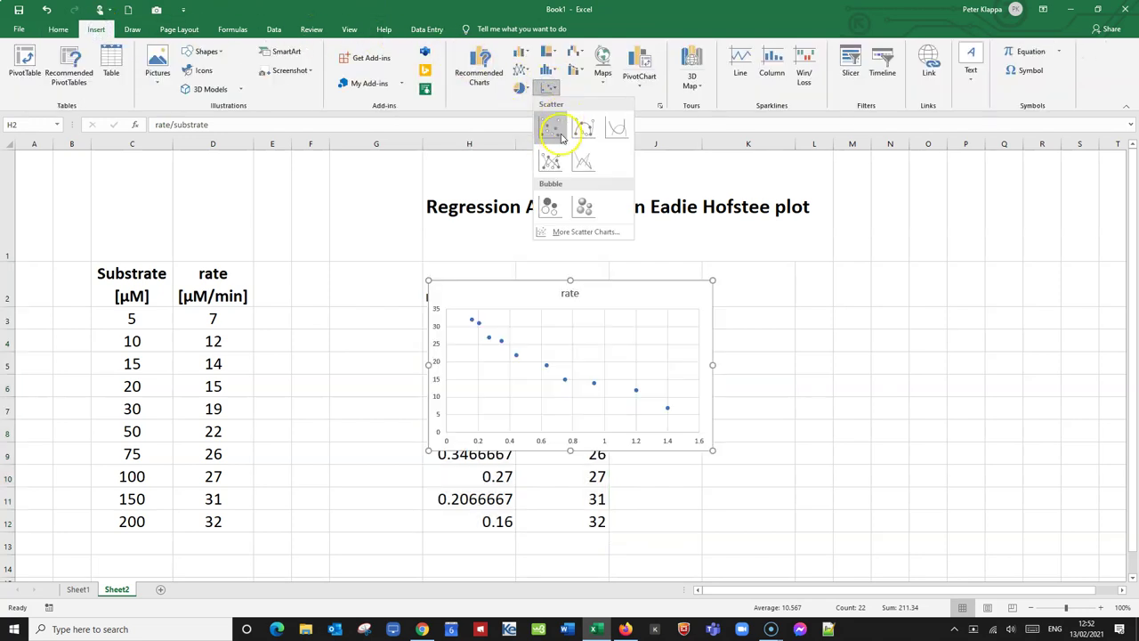
pyautogui.click(553, 134)
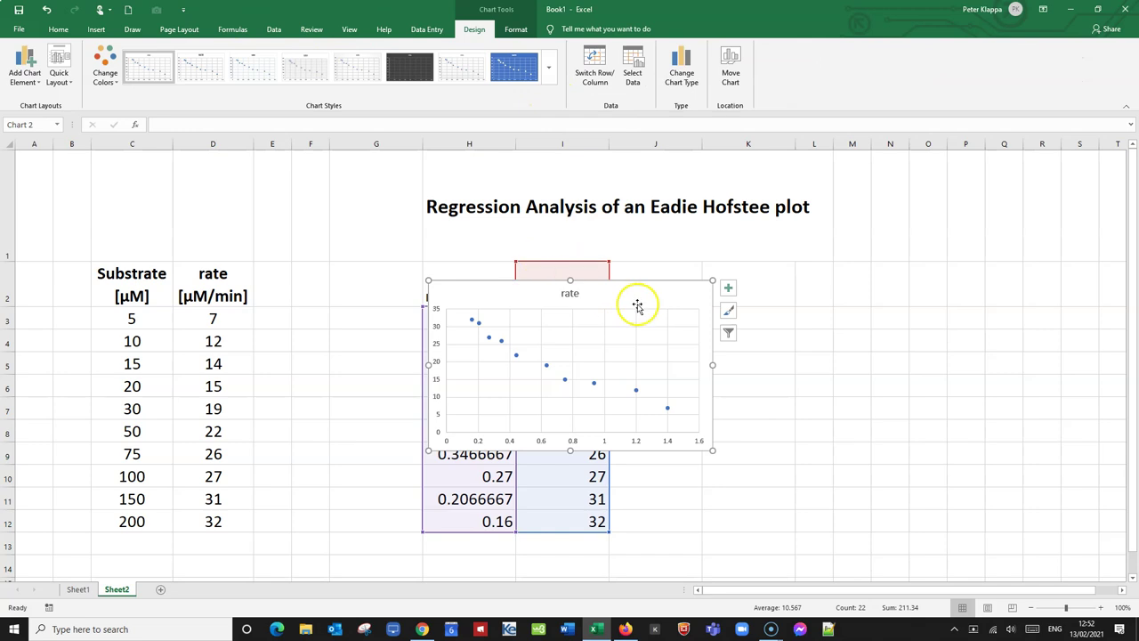
# - Move the chart right of the data, enlarge it, and title it Eadie Hofstee
pyautogui.moveTo(638, 305); pyautogui.dragTo(948, 249)
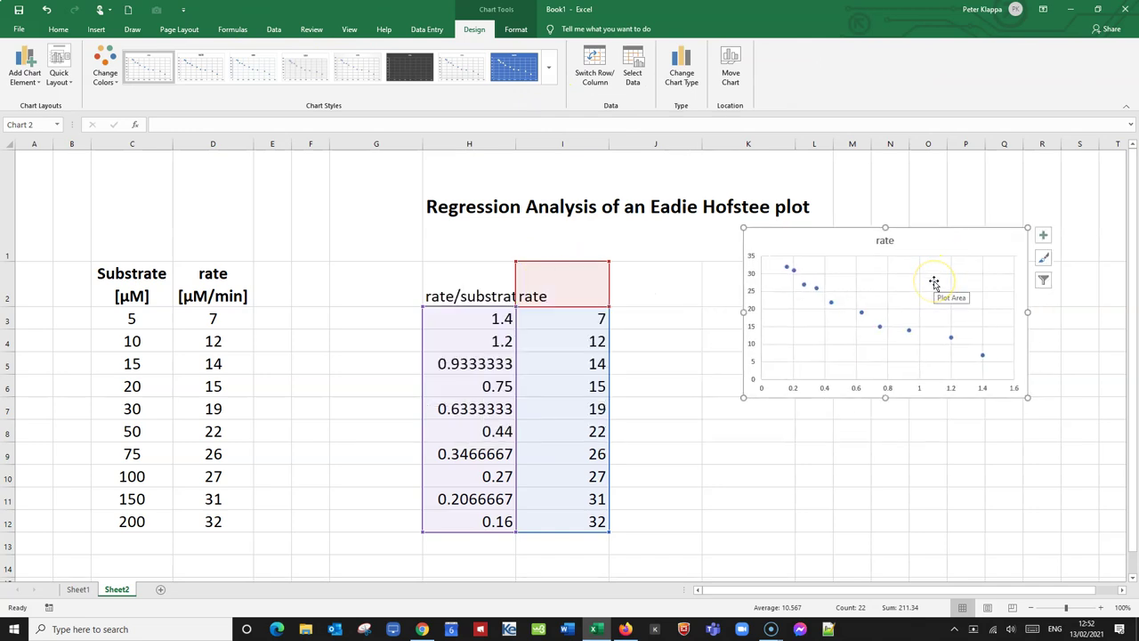
pyautogui.moveTo(933, 283); pyautogui.dragTo(1063, 430)
pyautogui.click(1028, 396)
pyautogui.click(904, 239)
pyautogui.write('E')
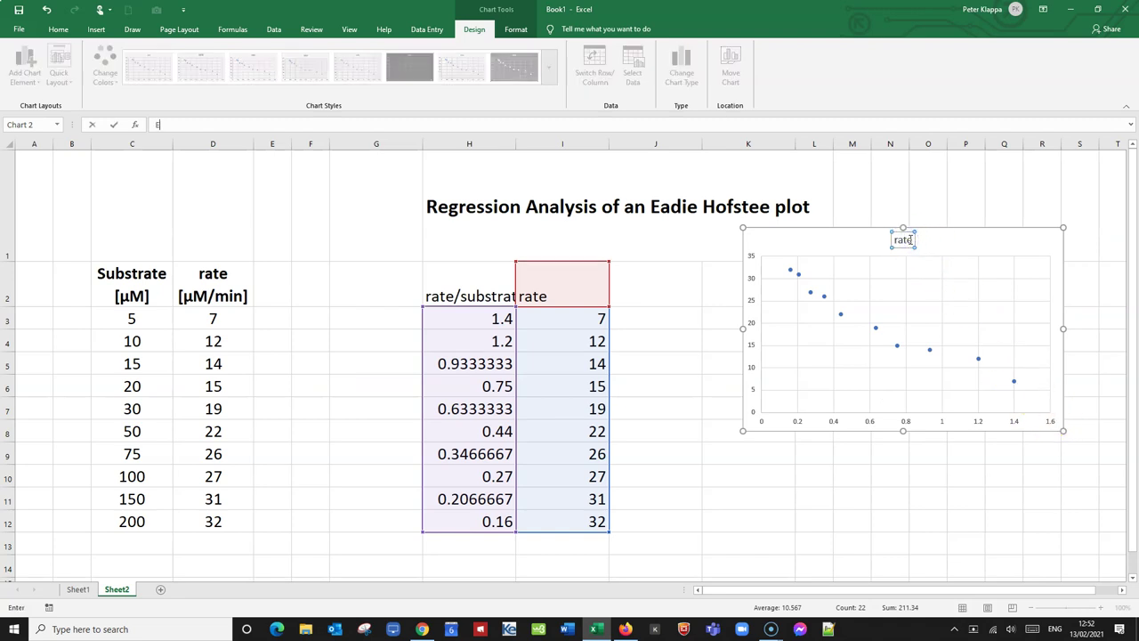
pyautogui.write('adie Hofstee')
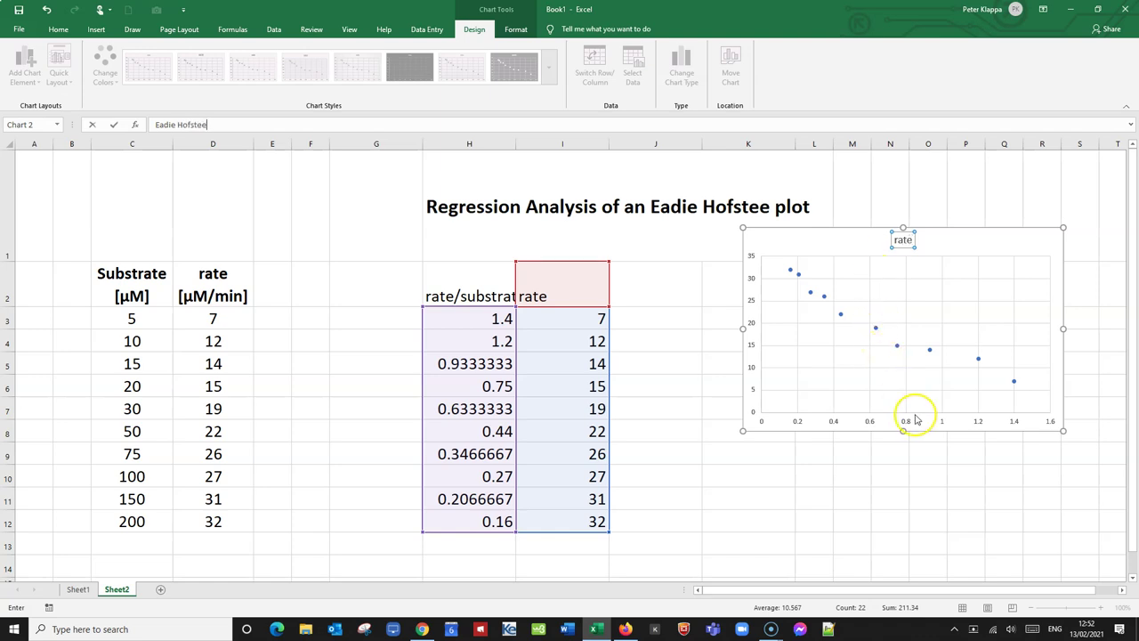
pyautogui.click(918, 417)
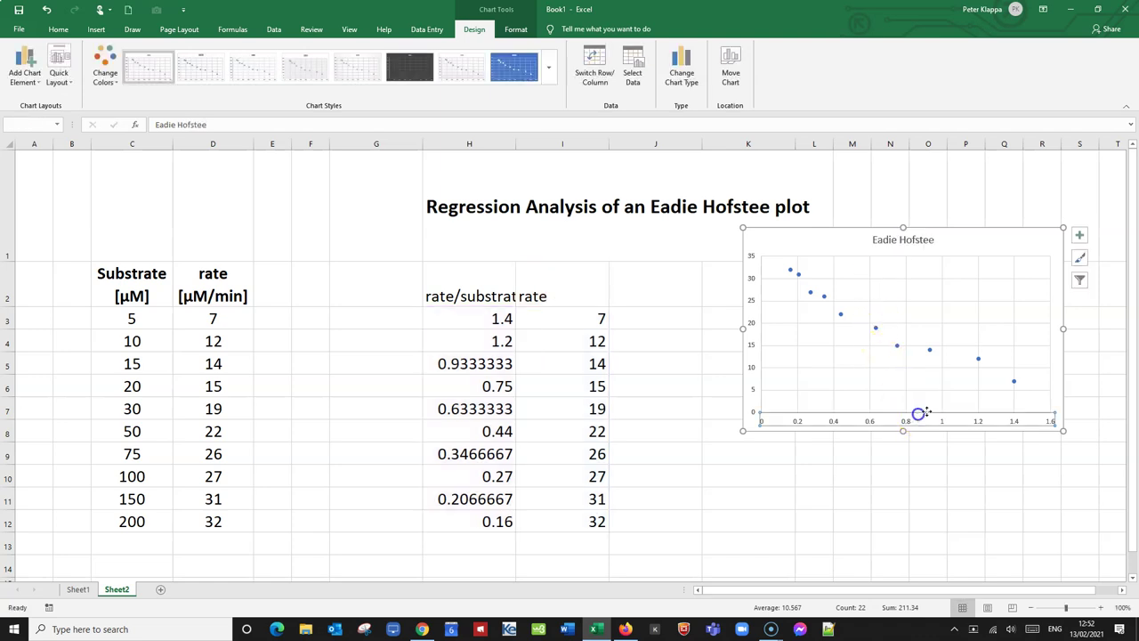
pyautogui.click(1034, 335)
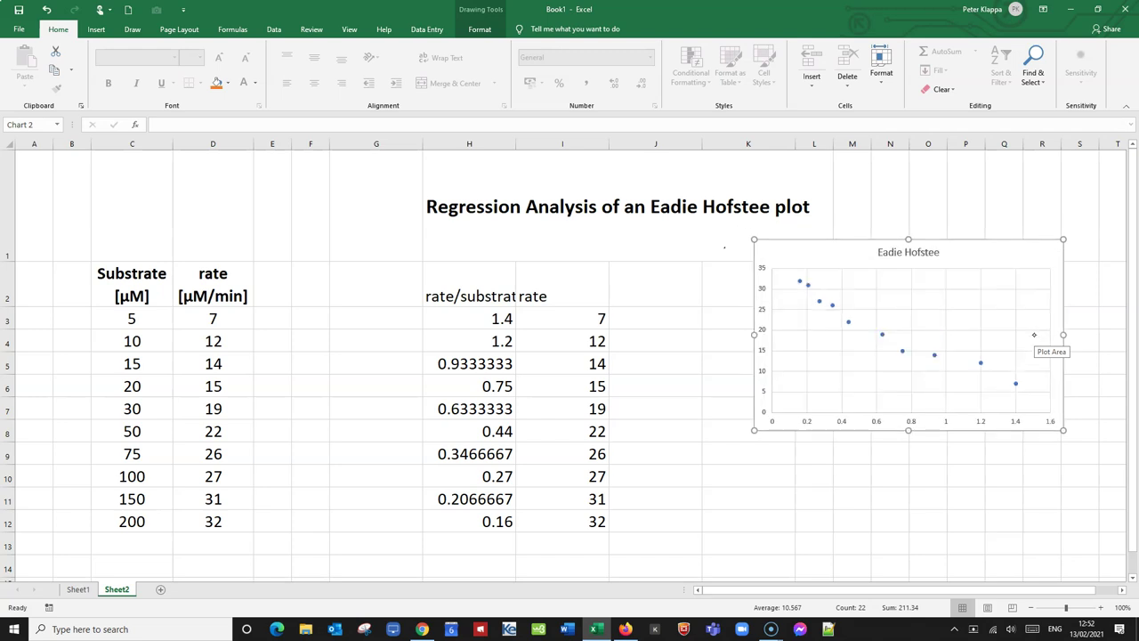
# - Ink V [µM/min] at the y-axis and V/S [µM/min × µM] below the x-axis
pyautogui.press('Escape')
pyautogui.moveTo(760, 246)
pyautogui.mouseDown()
pyautogui.moveTo(785, 261)
pyautogui.moveTo(808, 242)
pyautogui.moveTo(802, 265)
pyautogui.moveTo(849, 257)
pyautogui.moveTo(842, 264)
pyautogui.mouseUp()
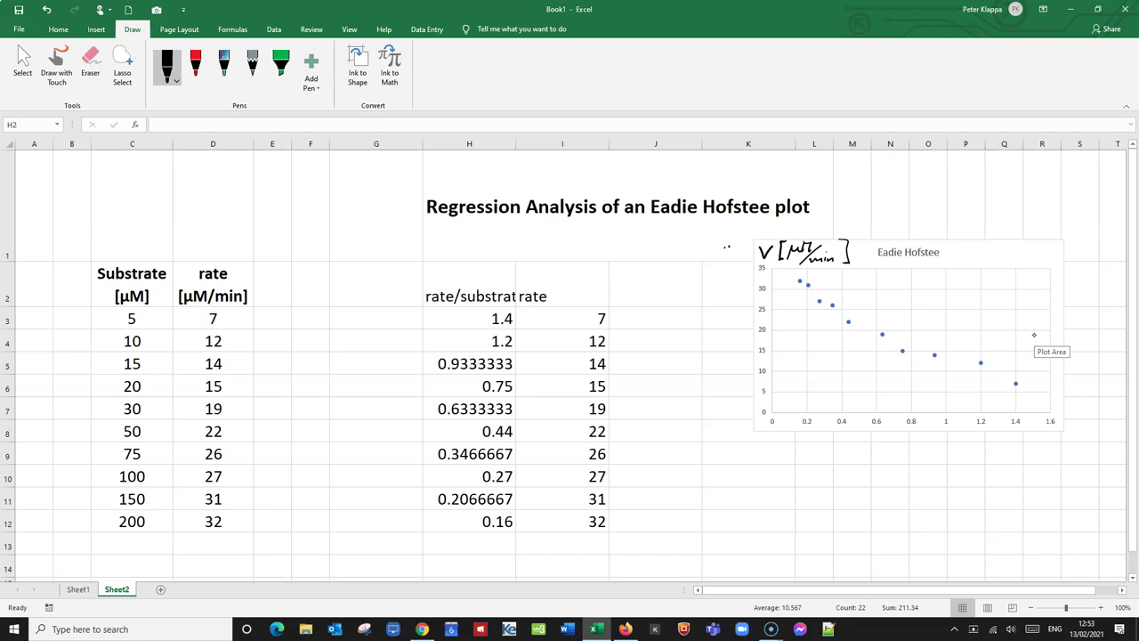
pyautogui.moveTo(933, 431); pyautogui.dragTo(957, 451)
pyautogui.moveTo(979, 431)
pyautogui.mouseDown()
pyautogui.moveTo(985, 449)
pyautogui.moveTo(1018, 428)
pyautogui.moveTo(997, 454)
pyautogui.moveTo(1018, 450)
pyautogui.mouseUp()
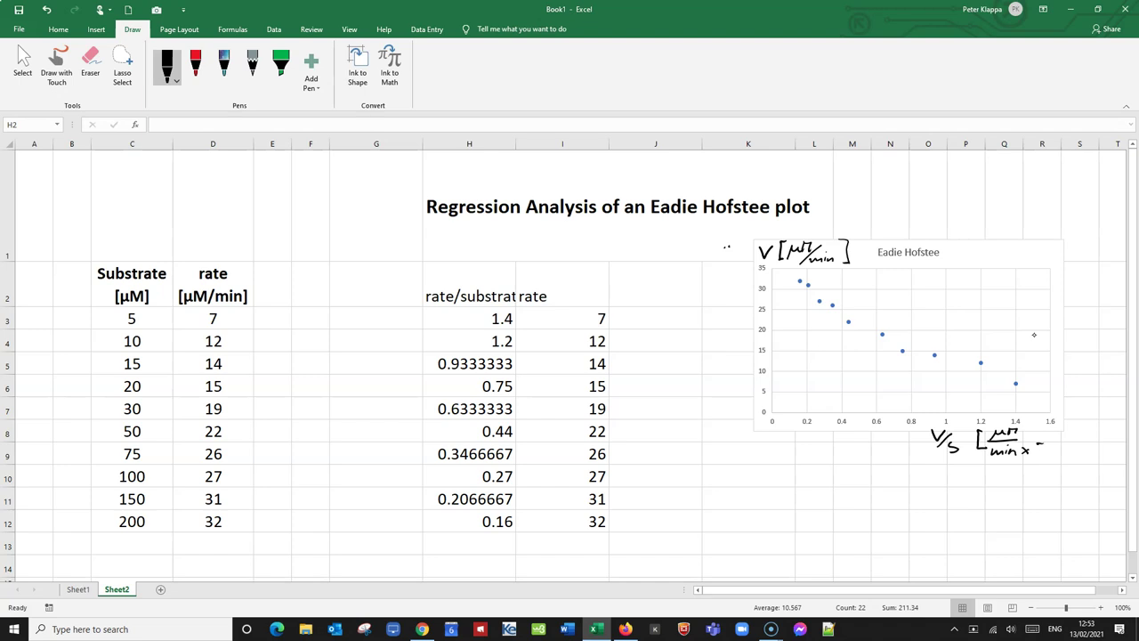
pyautogui.moveTo(1036, 443)
pyautogui.mouseDown()
pyautogui.moveTo(1038, 461)
pyautogui.moveTo(1054, 442)
pyautogui.moveTo(1060, 454)
pyautogui.moveTo(1079, 448)
pyautogui.moveTo(1071, 454)
pyautogui.mouseUp()
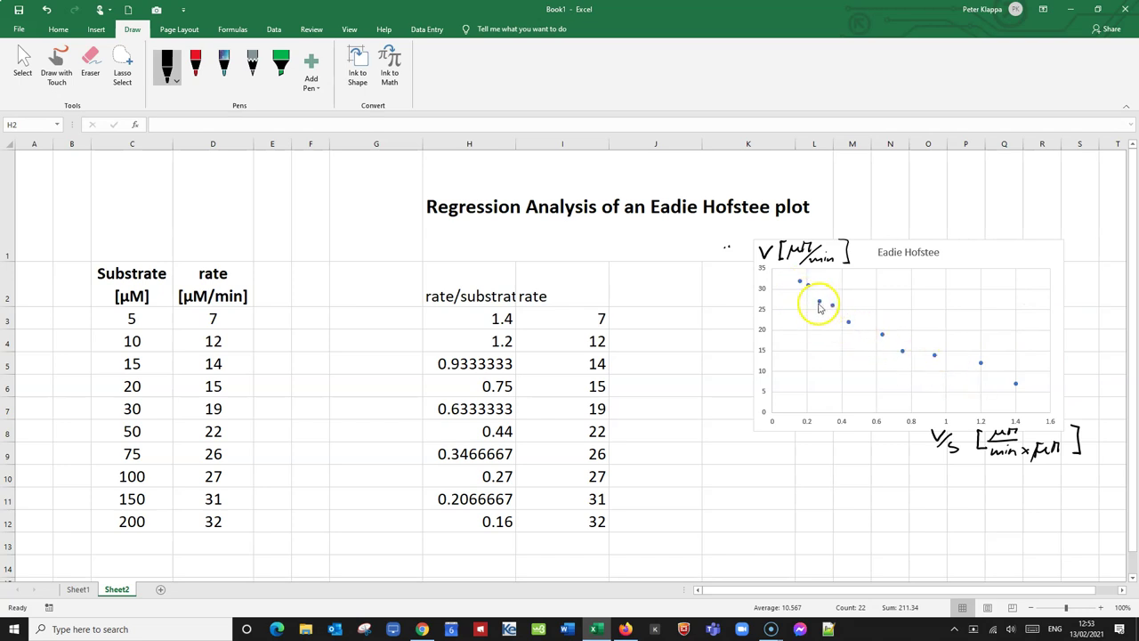
pyautogui.moveTo(820, 307)
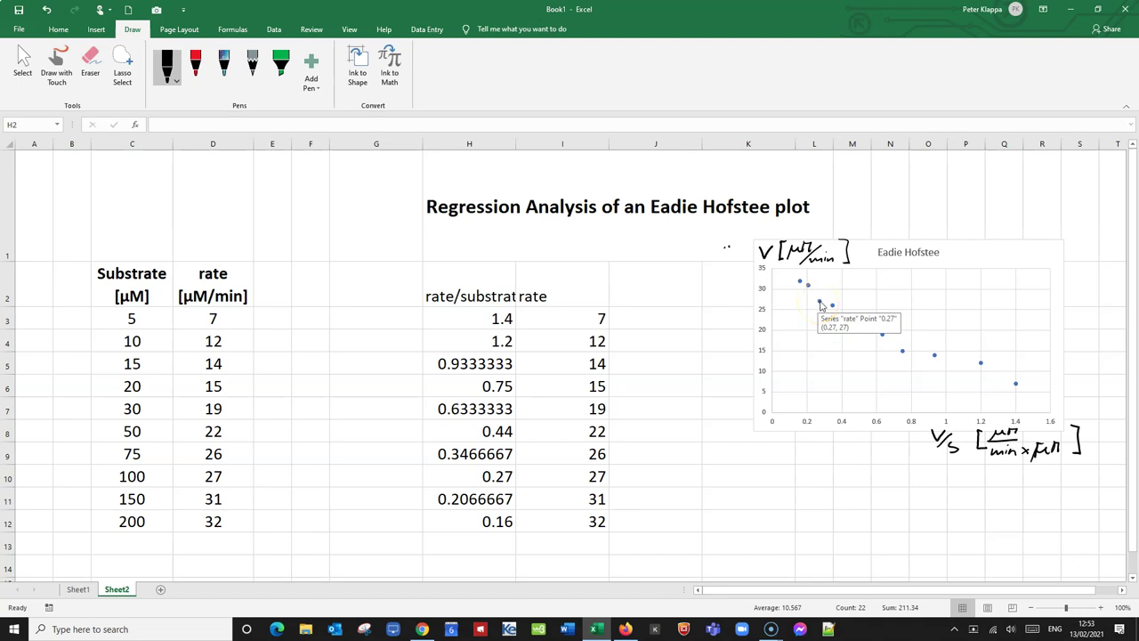
# - Add a linear trendline to the chart's rate data series
pyautogui.click(819, 304)
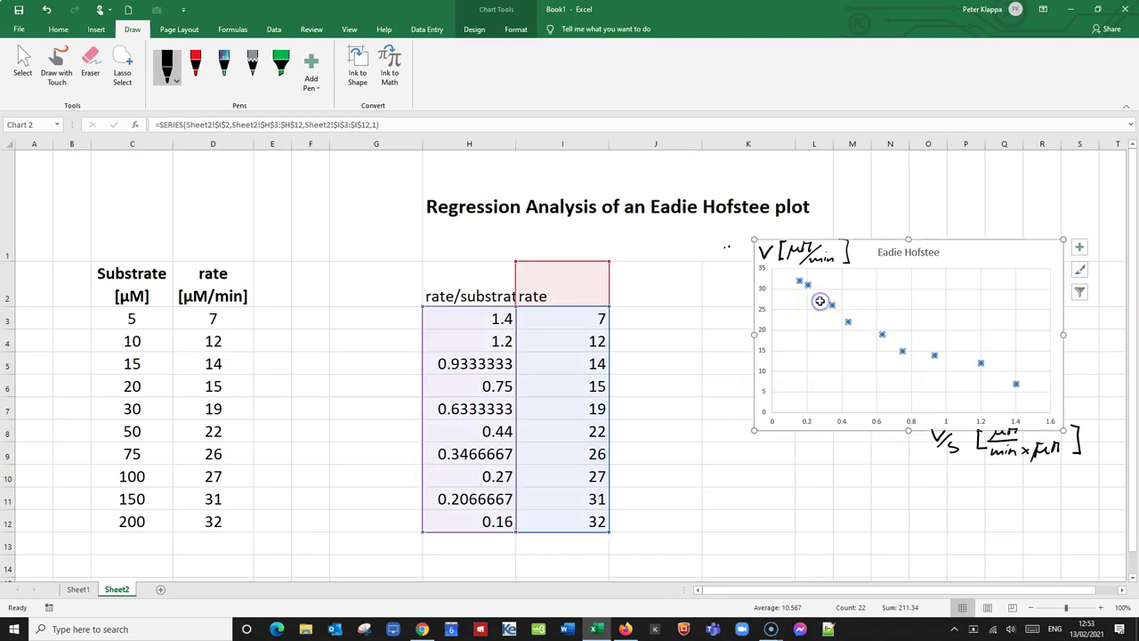
pyautogui.moveTo(820, 299)
pyautogui.mouseDown()
pyautogui.moveTo(822, 311)
pyautogui.moveTo(827, 300)
pyautogui.moveTo(878, 335)
pyautogui.moveTo(989, 381)
pyautogui.mouseUp()
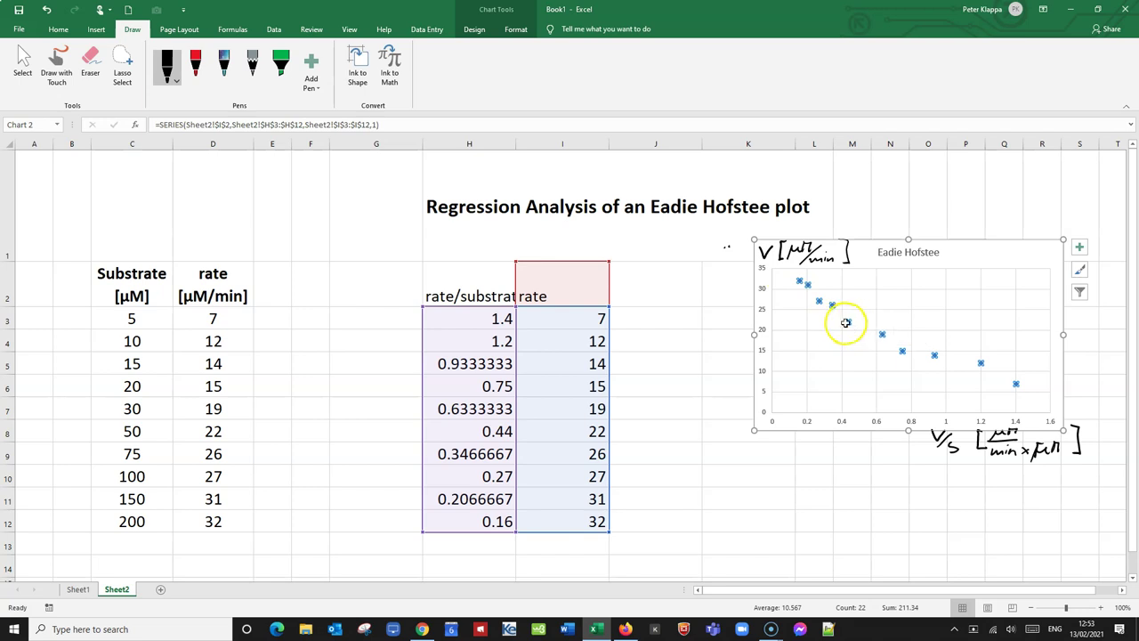
pyautogui.moveTo(848, 322)
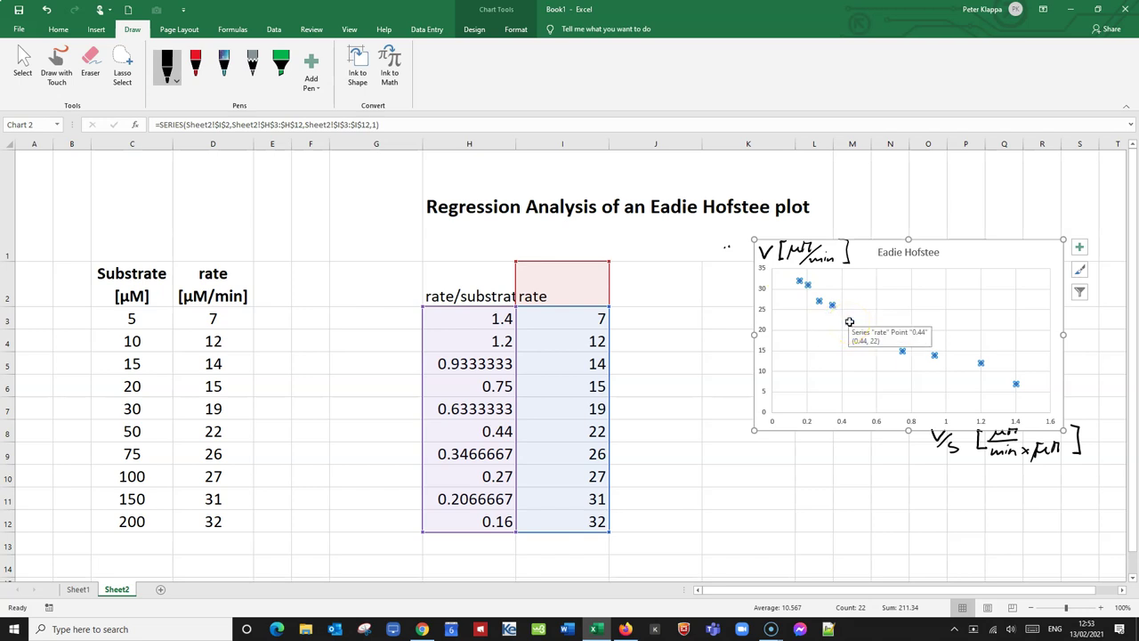
pyautogui.rightClick(849, 321)
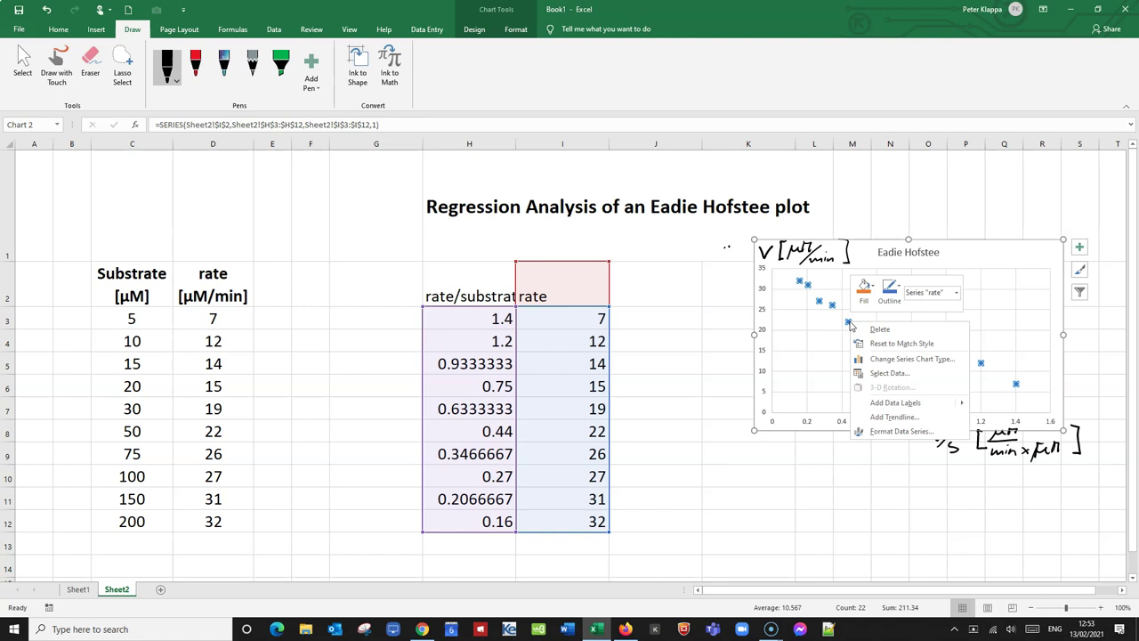
pyautogui.click(897, 418)
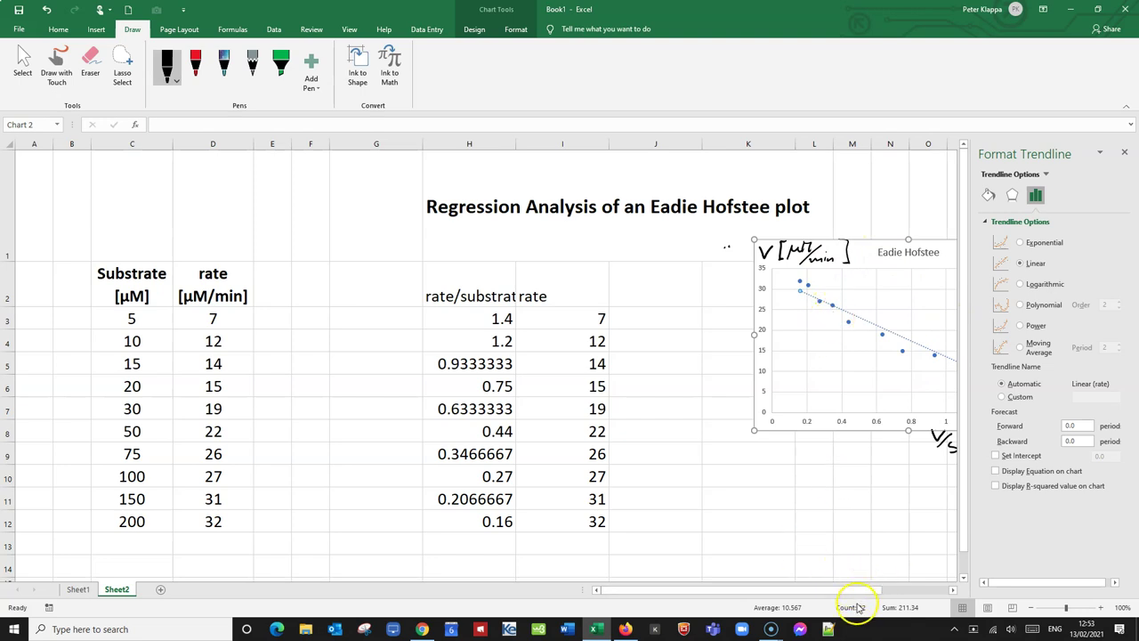
# - Display the equation y = -19.106x + 32.613 and R² = 0.943 beside the title
pyautogui.moveTo(839, 596); pyautogui.dragTo(893, 592)
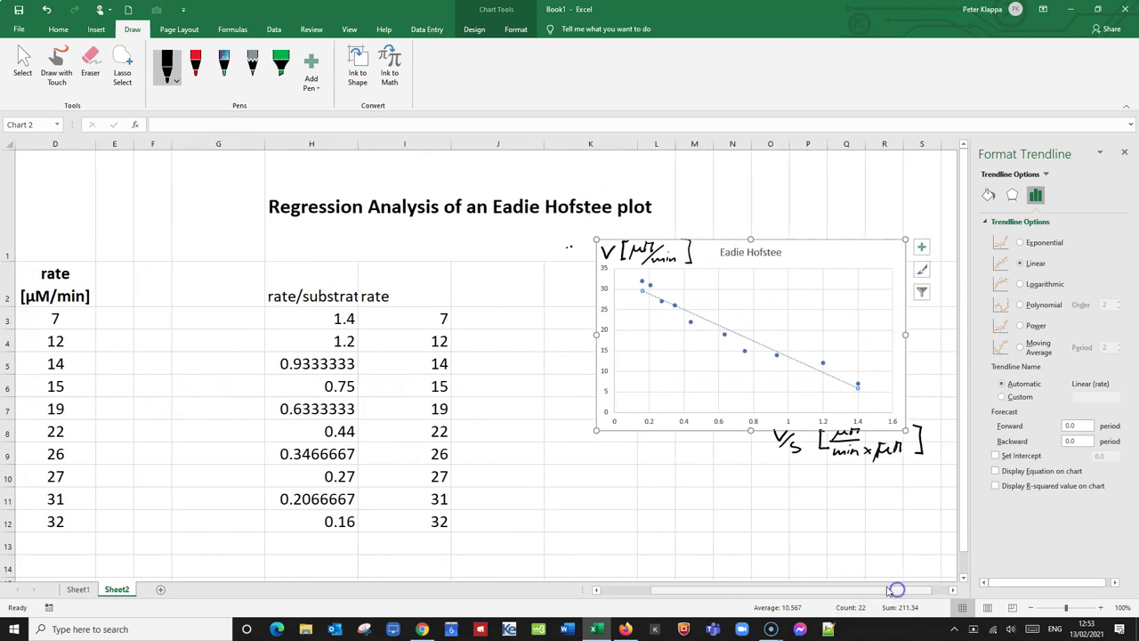
pyautogui.click(996, 472)
pyautogui.click(996, 487)
pyautogui.click(828, 374)
pyautogui.moveTo(828, 374); pyautogui.dragTo(850, 255)
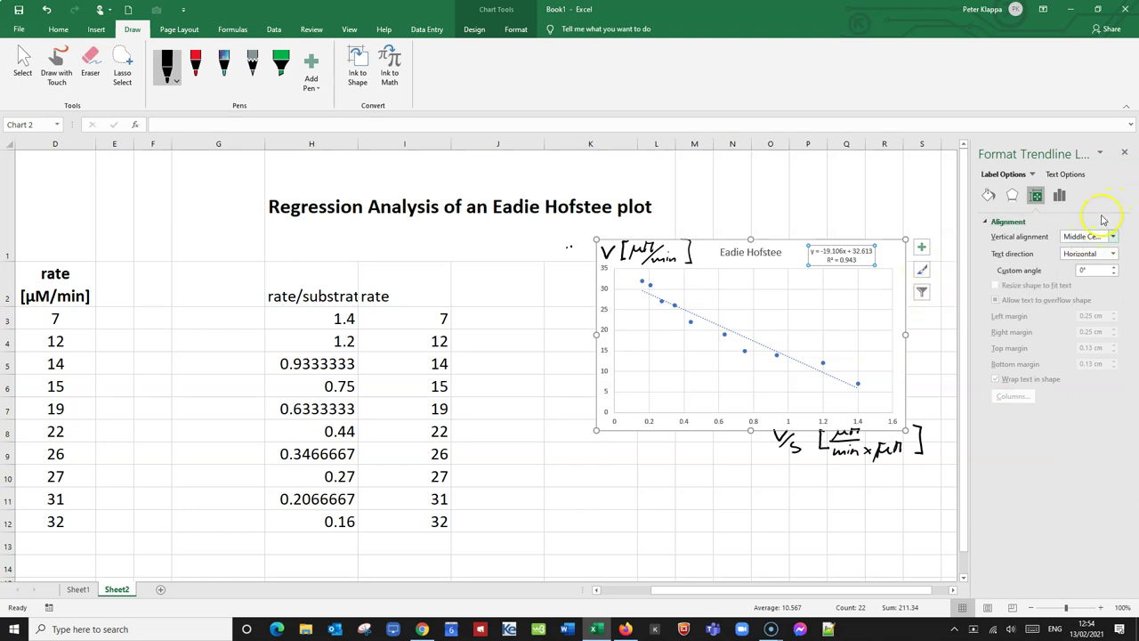
pyautogui.click(1125, 152)
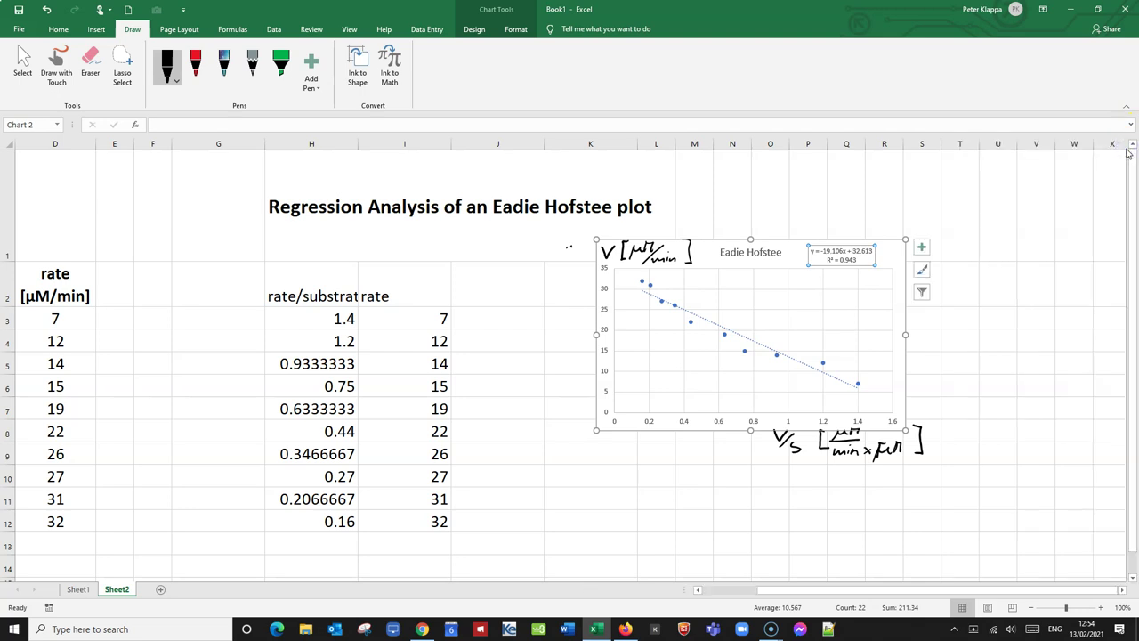
# - Circle the y-intercept, write Vmax 32.613, and ink a slope triangle marking −Km
pyautogui.press('Escape')
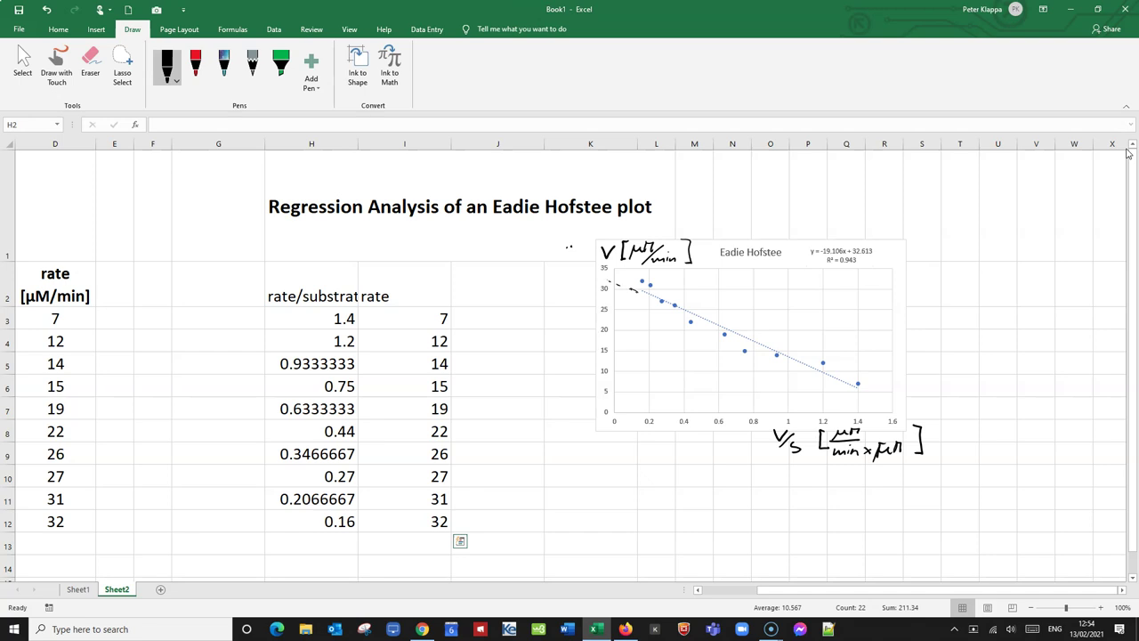
pyautogui.moveTo(618, 283)
pyautogui.mouseDown()
pyautogui.moveTo(563, 271)
pyautogui.moveTo(568, 286)
pyautogui.moveTo(586, 286)
pyautogui.mouseUp()
pyautogui.moveTo(862, 258); pyautogui.dragTo(877, 258)
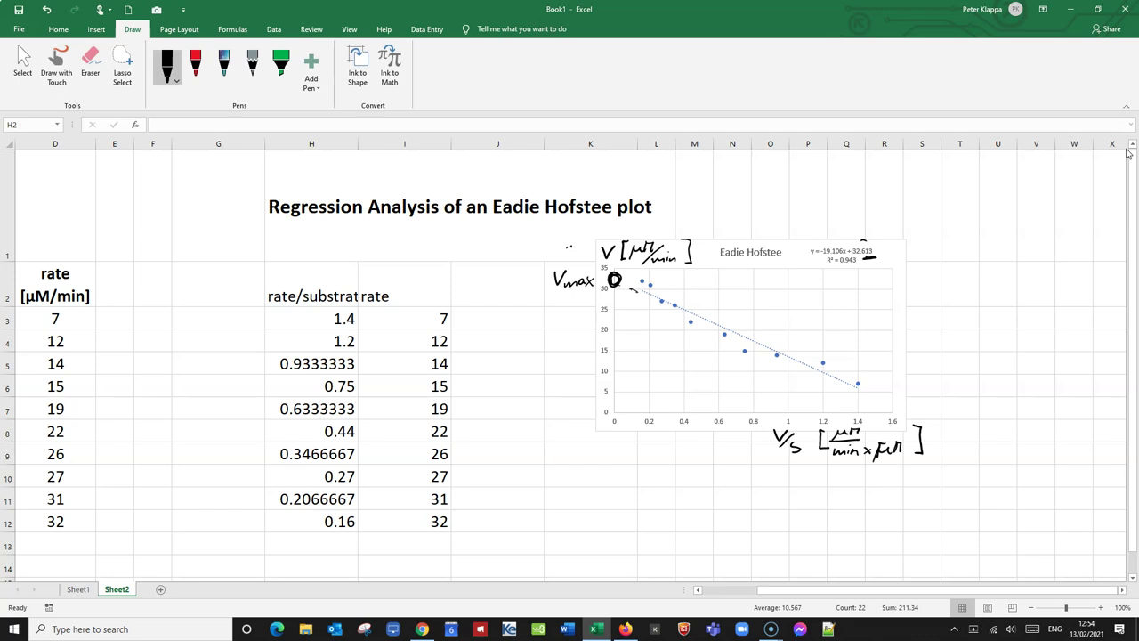
pyautogui.moveTo(543, 299)
pyautogui.mouseDown()
pyautogui.moveTo(543, 315)
pyautogui.moveTo(564, 315)
pyautogui.mouseUp()
pyautogui.moveTo(581, 300)
pyautogui.mouseDown()
pyautogui.moveTo(573, 313)
pyautogui.moveTo(593, 322)
pyautogui.mouseUp()
pyautogui.moveTo(714, 324)
pyautogui.mouseDown()
pyautogui.moveTo(714, 362)
pyautogui.moveTo(776, 354)
pyautogui.moveTo(757, 325)
pyautogui.moveTo(765, 310)
pyautogui.moveTo(801, 306)
pyautogui.moveTo(806, 317)
pyautogui.mouseUp()
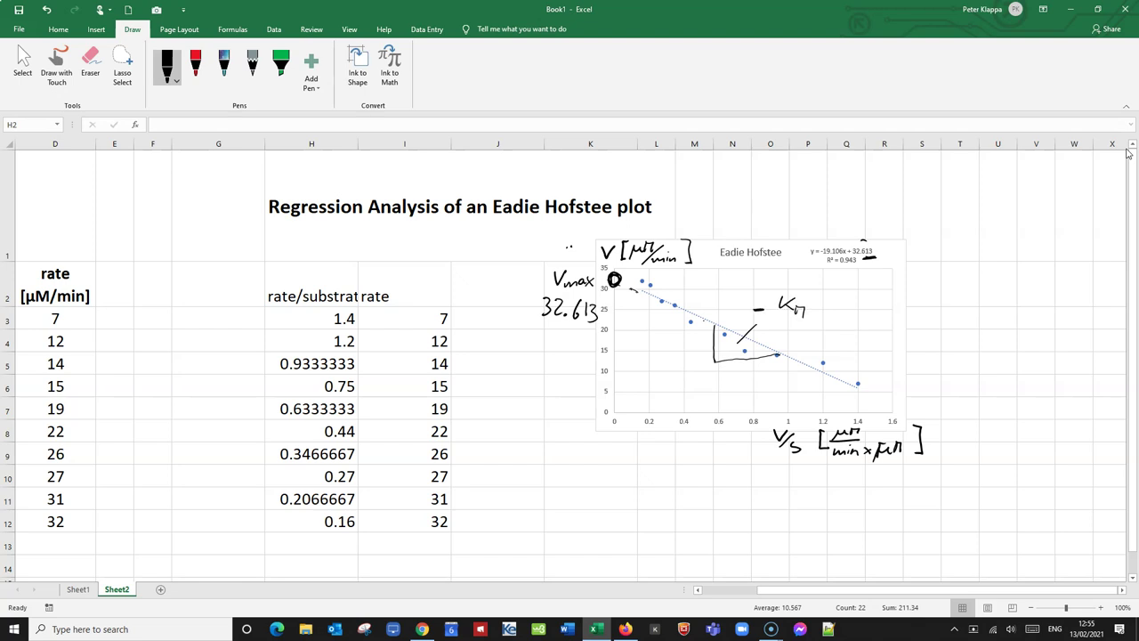
pyautogui.moveTo(844, 227); pyautogui.dragTo(835, 246)
# - Ink −Km = −19.106 µM beside the chart, giving Km = 19 µM and Vmax ≈ 32.6 µM/min
pyautogui.moveTo(881, 295)
pyautogui.mouseDown()
pyautogui.moveTo(876, 308)
pyautogui.moveTo(886, 296)
pyautogui.mouseUp()
pyautogui.click(891, 307)
pyautogui.moveTo(908, 292)
pyautogui.mouseDown()
pyautogui.moveTo(906, 308)
pyautogui.moveTo(930, 300)
pyautogui.mouseUp()
pyautogui.moveTo(950, 301)
pyautogui.mouseDown()
pyautogui.moveTo(944, 318)
pyautogui.moveTo(975, 303)
pyautogui.mouseUp()
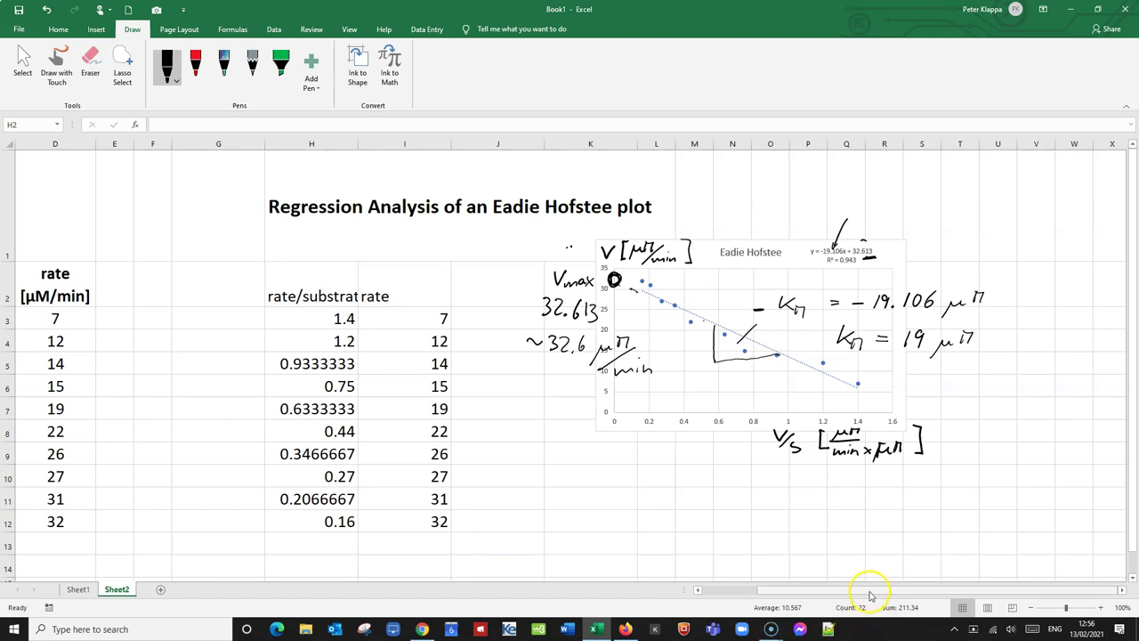
pyautogui.moveTo(871, 594); pyautogui.dragTo(832, 593)
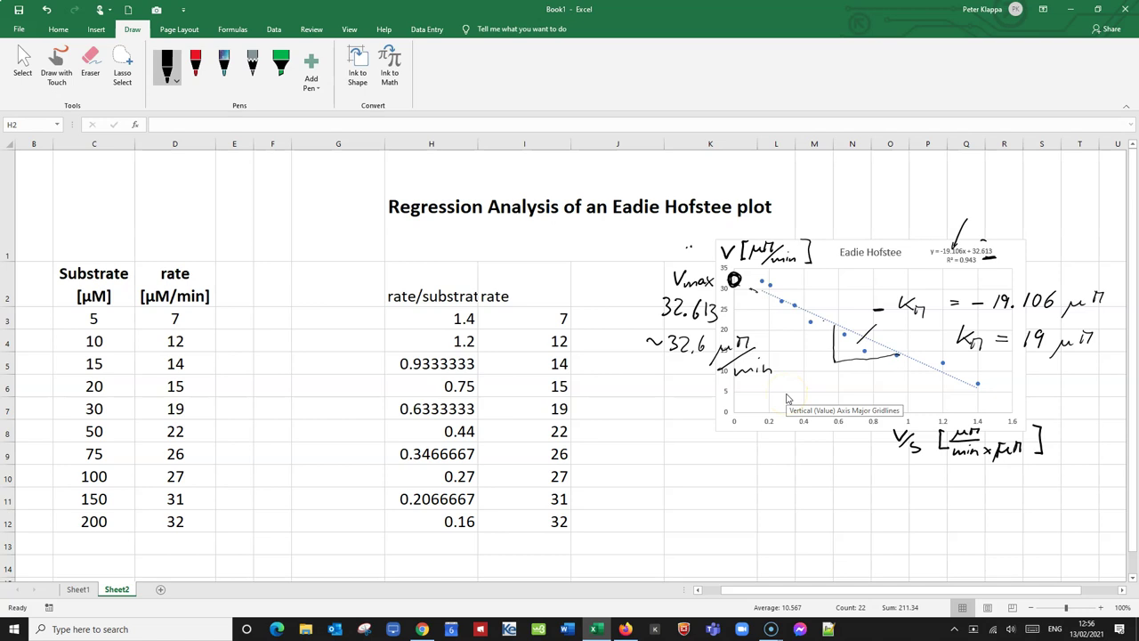
pyautogui.scroll(-1, 786, 399)
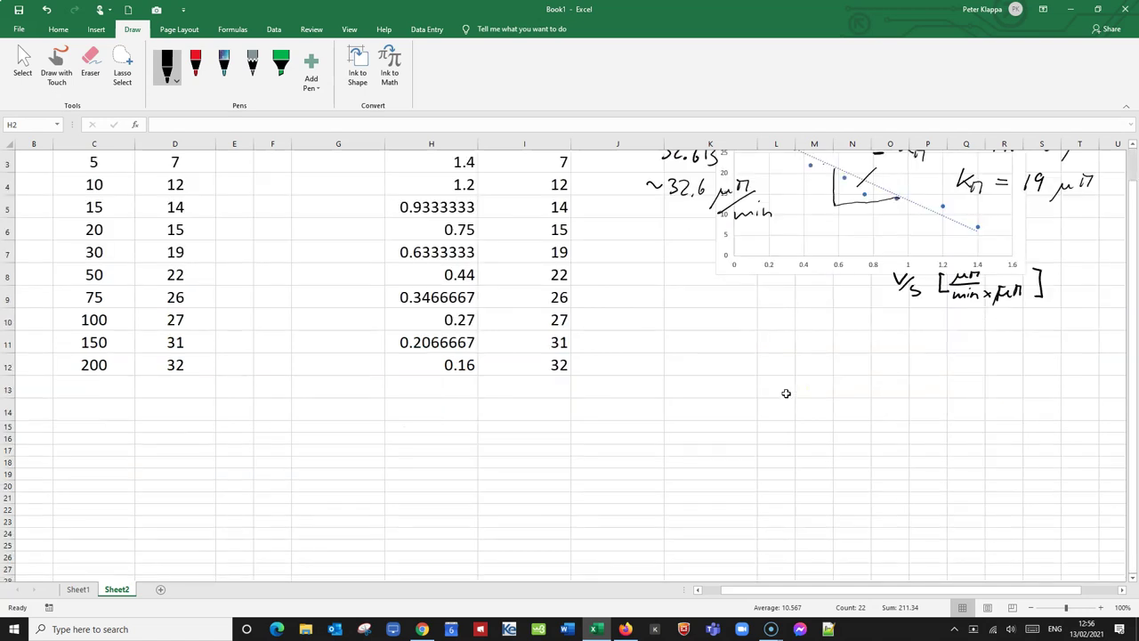
pyautogui.scroll(1, 787, 393)
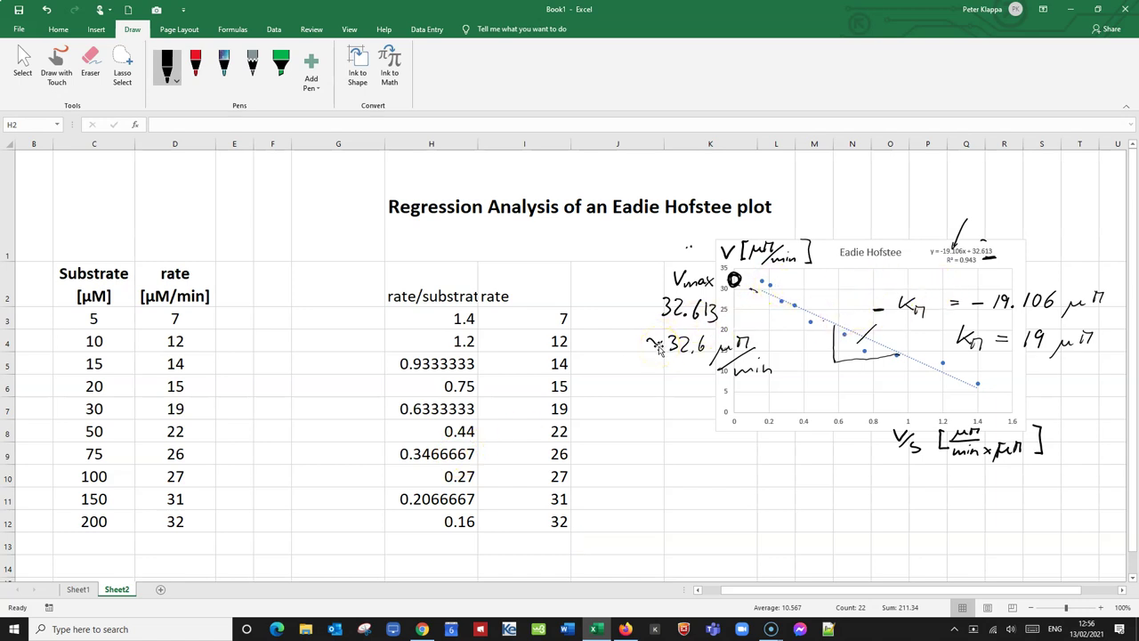
pyautogui.scroll(-1, 659, 347)
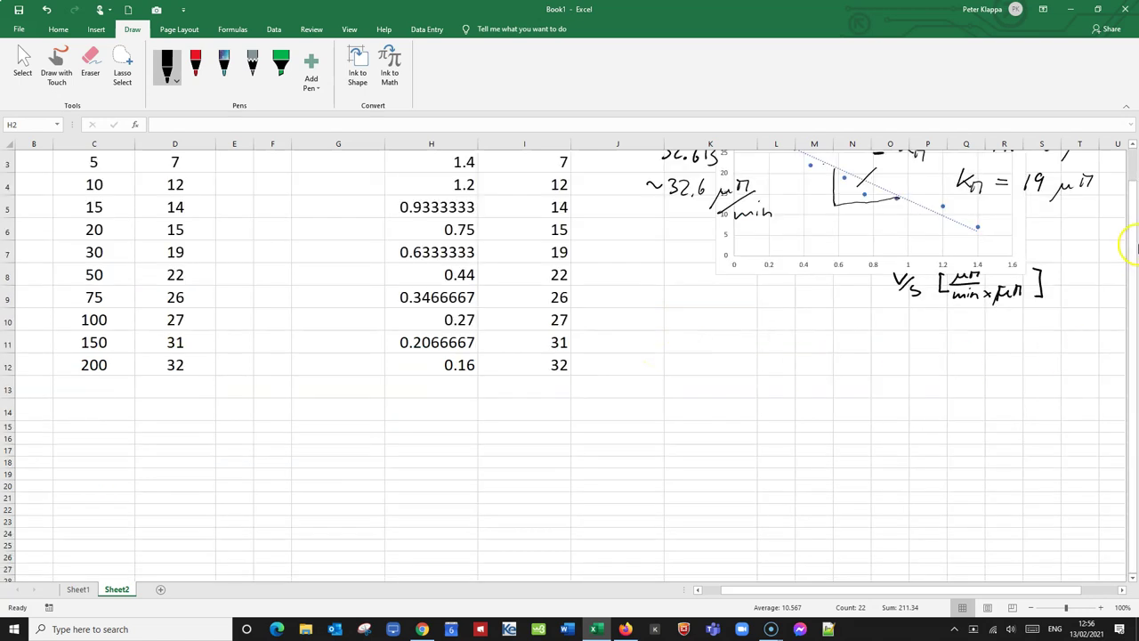
pyautogui.click(1133, 147)
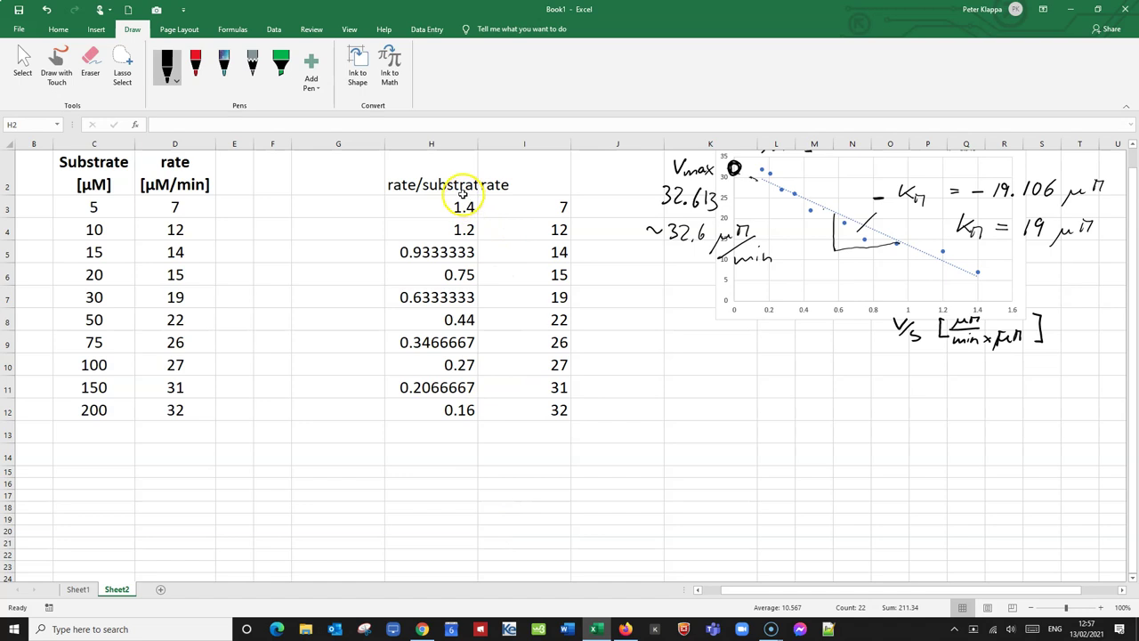
# - Centre the H2:I12 data both vertically and horizontally
pyautogui.moveTo(454, 185); pyautogui.dragTo(526, 400)
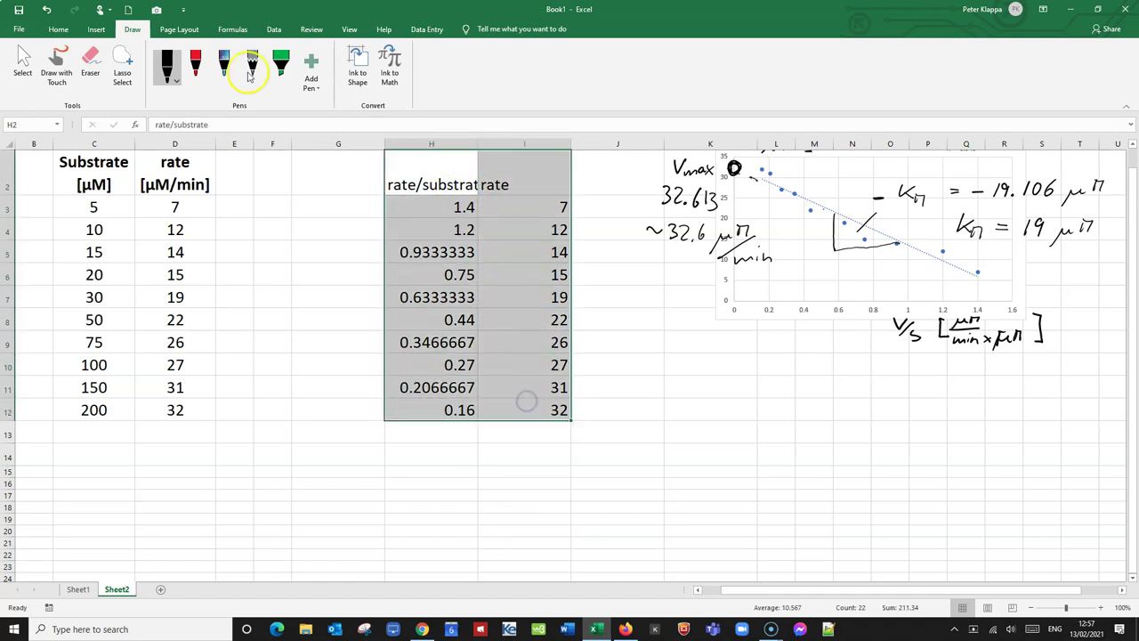
pyautogui.click(59, 29)
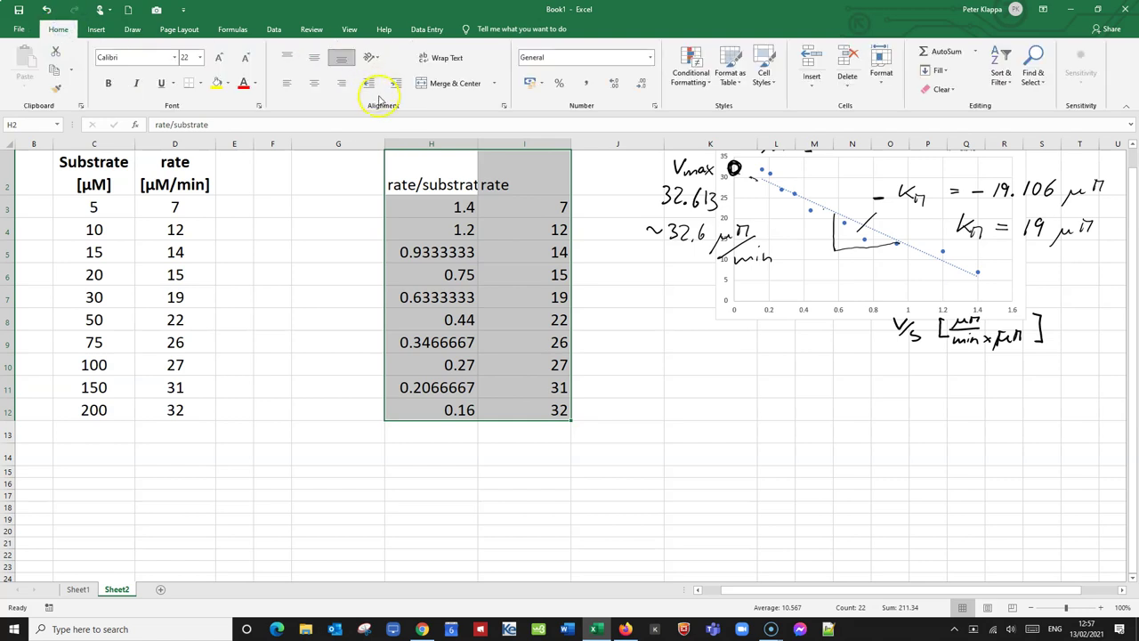
pyautogui.click(291, 83)
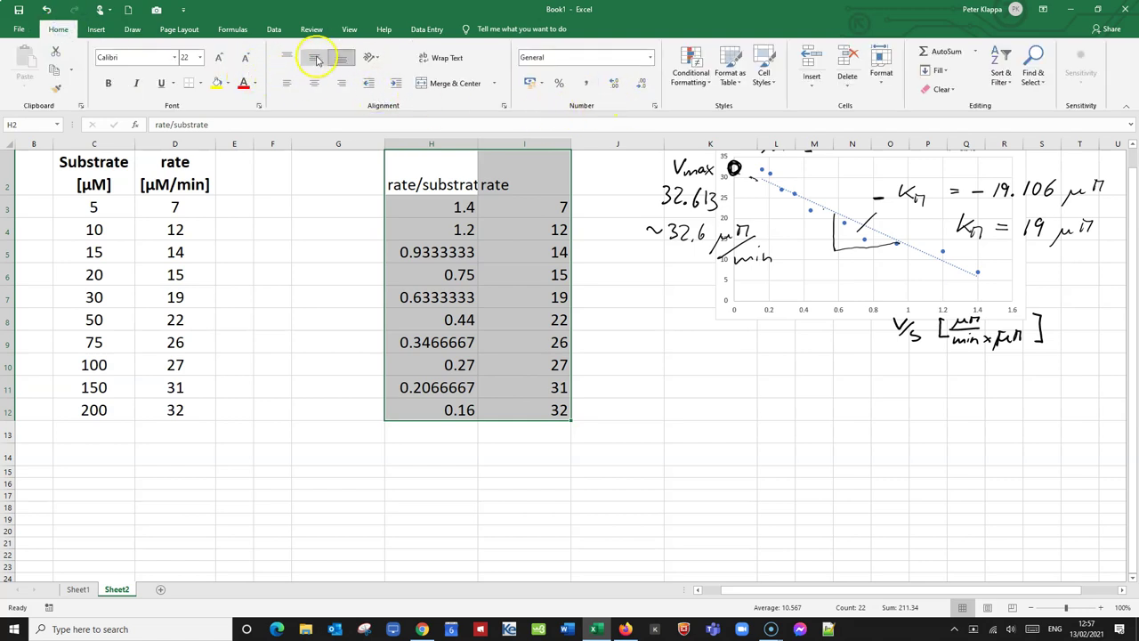
pyautogui.click(314, 57)
pyautogui.click(315, 84)
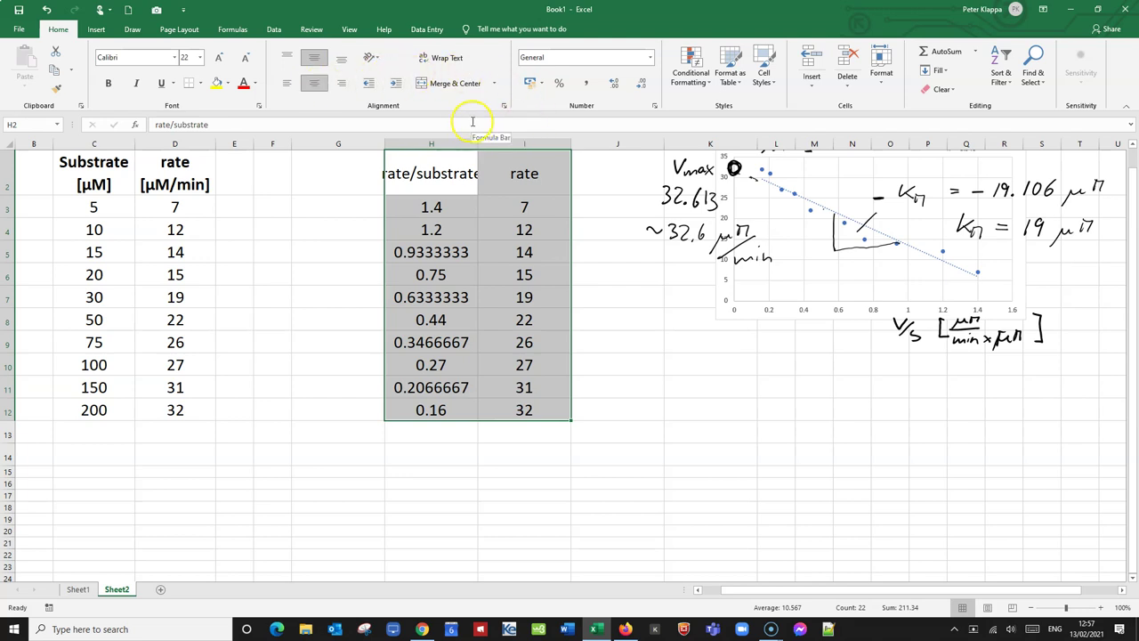
pyautogui.click(633, 271)
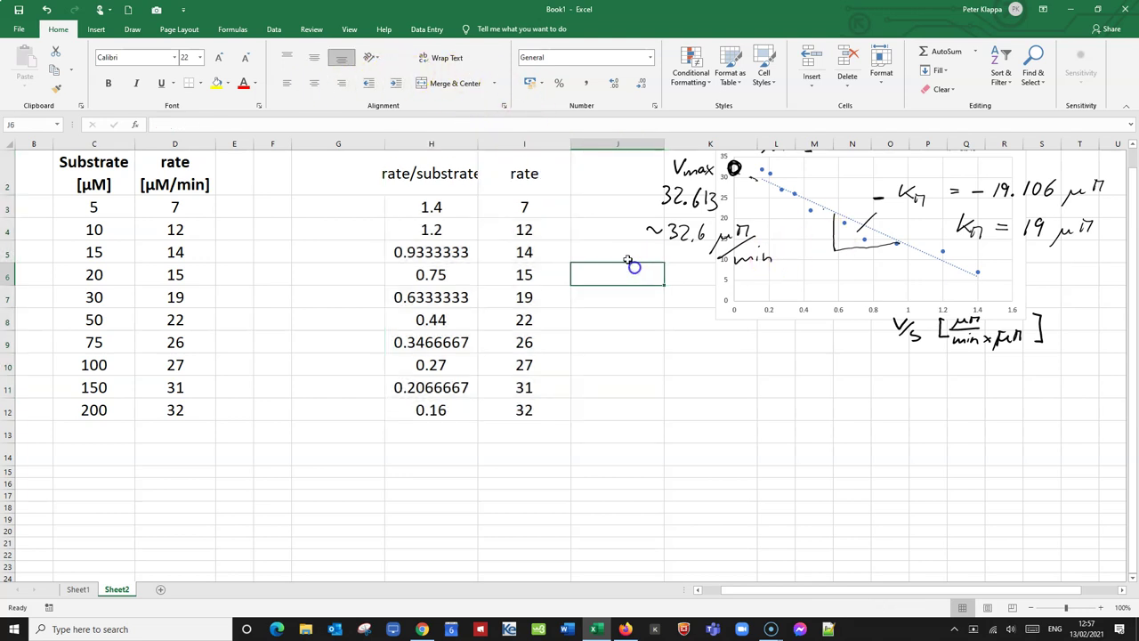
# - Widen column H so the rate/substrate heading and decimals show in full
pyautogui.click(452, 142)
pyautogui.moveTo(478, 142); pyautogui.dragTo(502, 143)
pyautogui.click(672, 248)
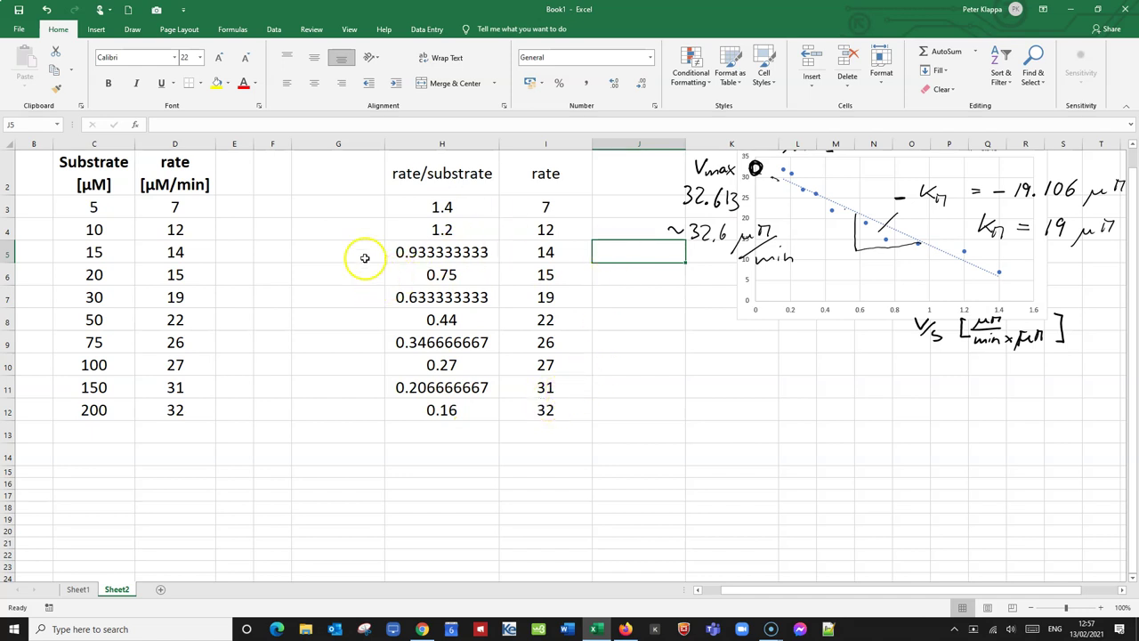
pyautogui.scroll(1, 310, 168)
pyautogui.hscroll(-1, 311, 167)
pyautogui.scroll(-2, 503, 305)
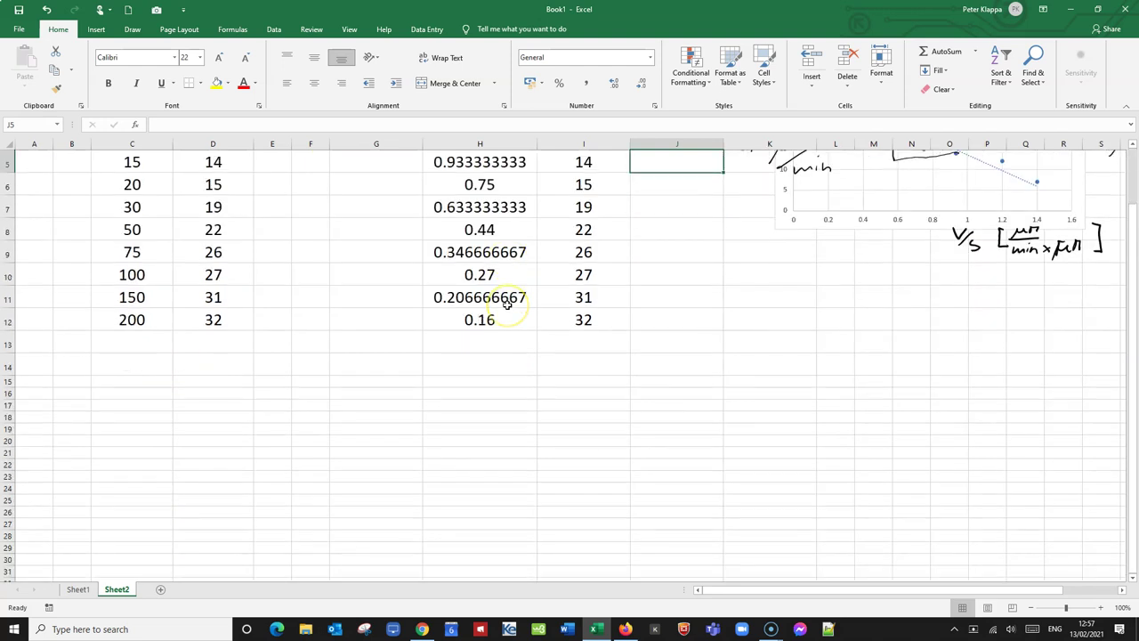
pyautogui.scroll(2, 507, 304)
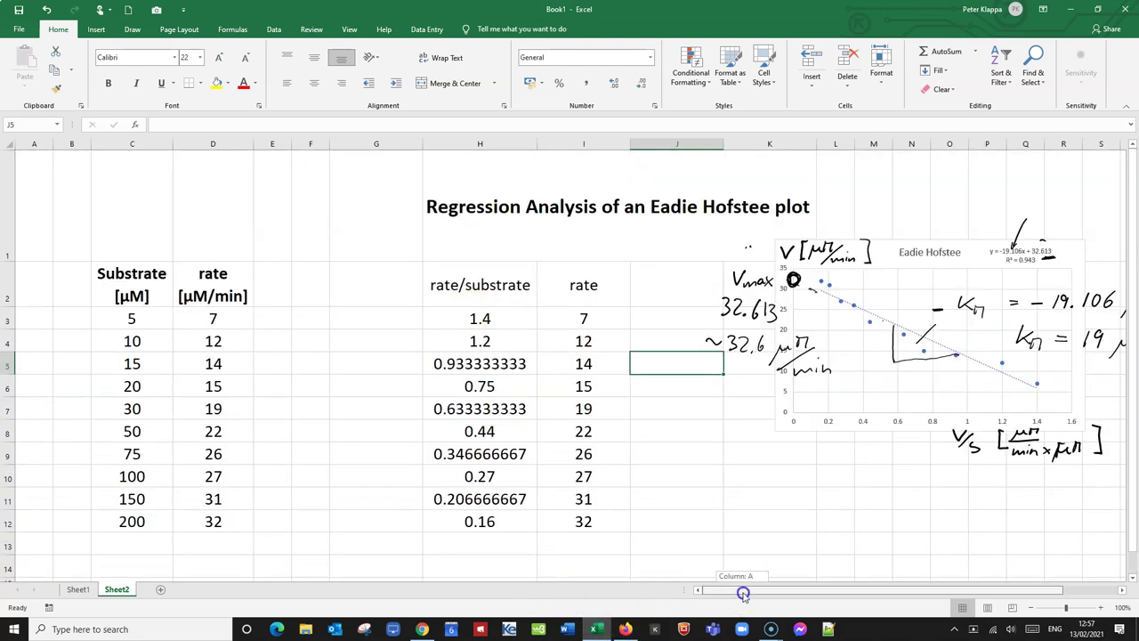
# - Open Data Analysis from the Data tab and choose Regression
pyautogui.moveTo(743, 593); pyautogui.dragTo(612, 514)
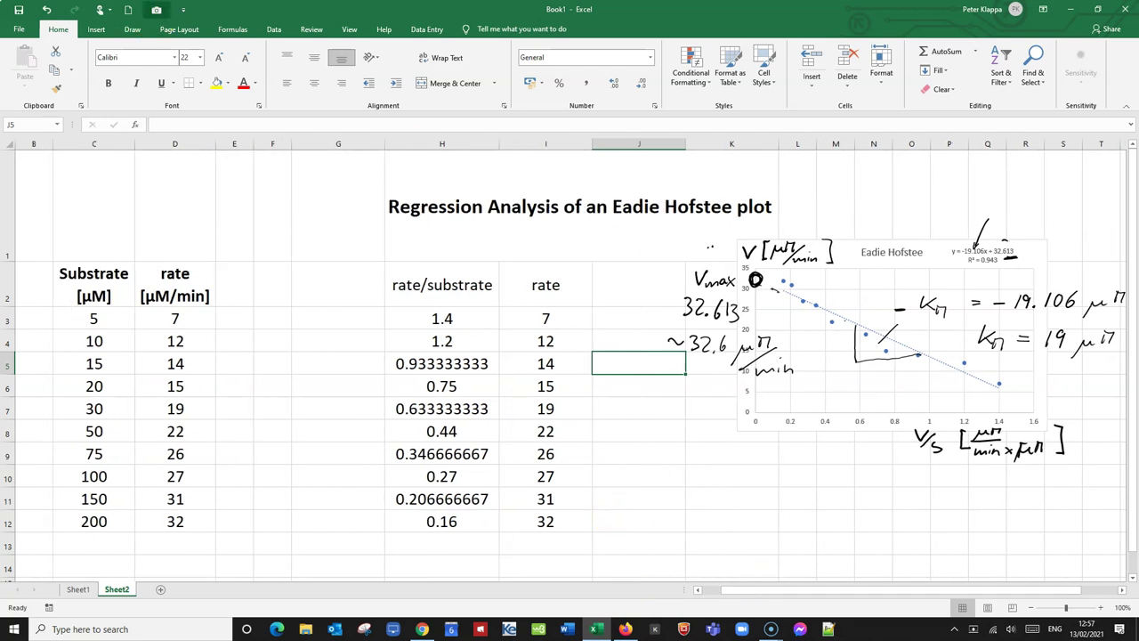
pyautogui.click(276, 32)
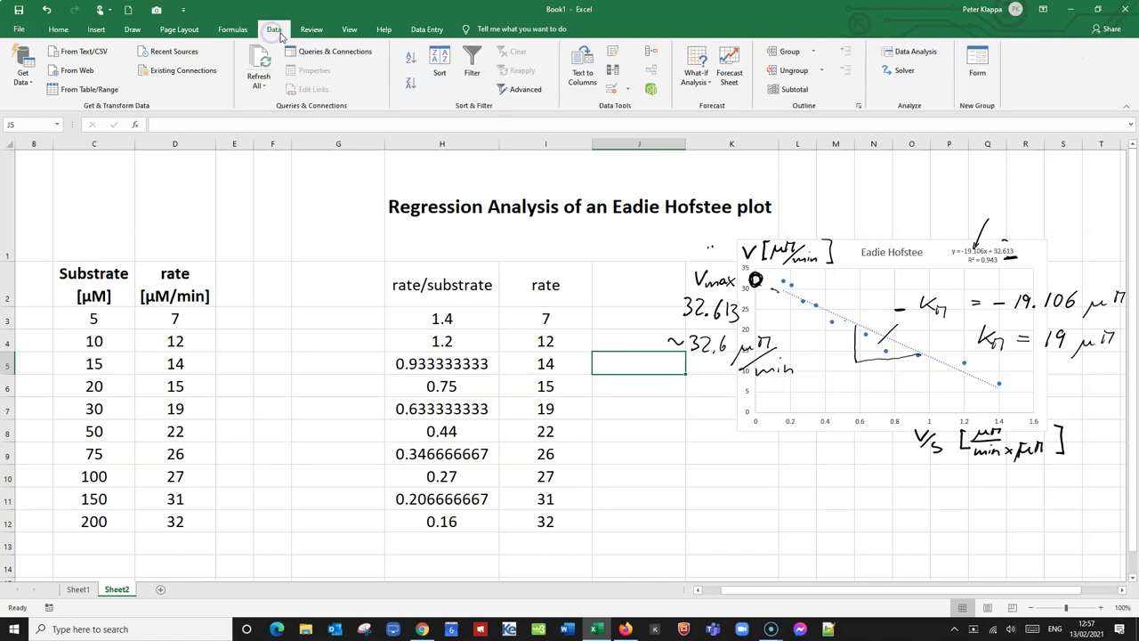
pyautogui.click(917, 53)
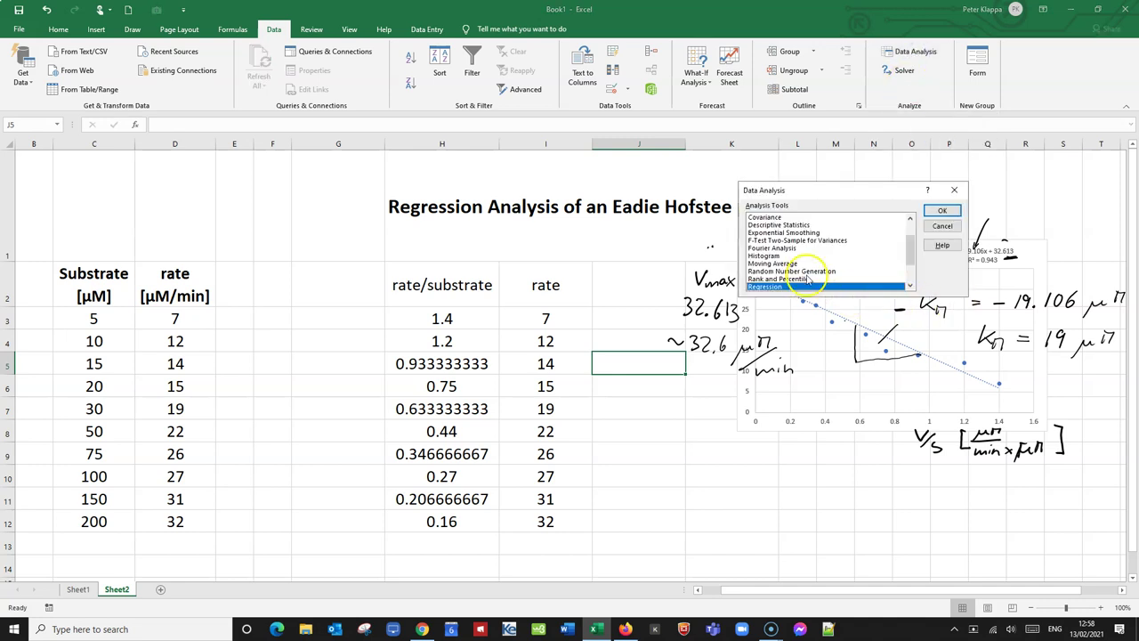
pyautogui.moveTo(906, 241)
pyautogui.mouseDown()
pyautogui.moveTo(908, 218)
pyautogui.moveTo(916, 261)
pyautogui.mouseUp()
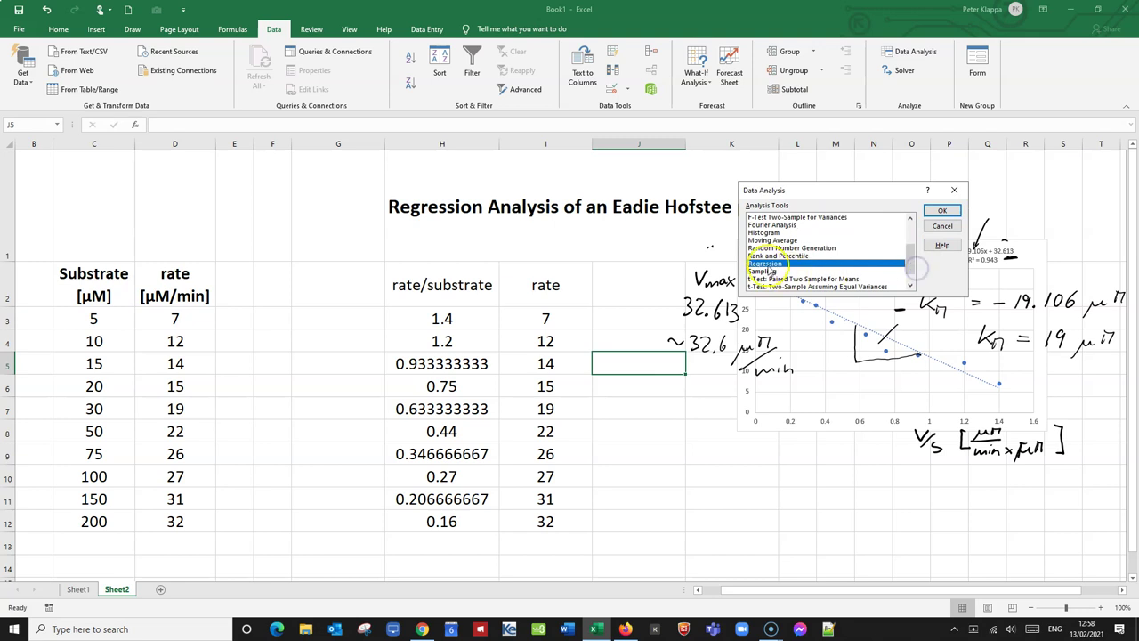
# - Open the Regression setup and clear the old Y, X and output ranges
pyautogui.click(951, 213)
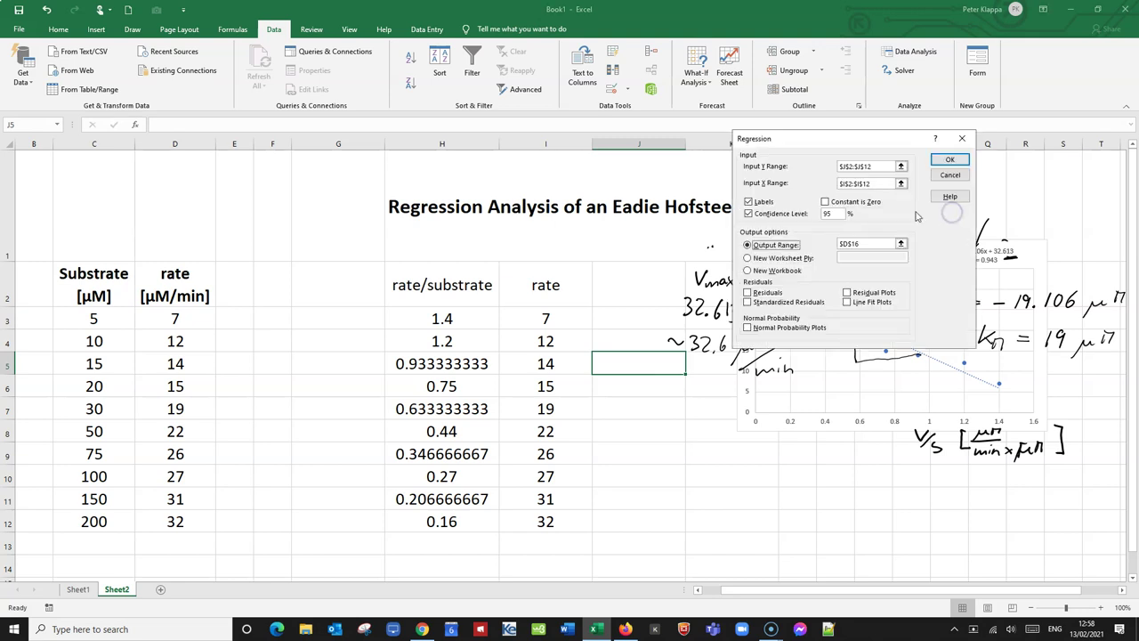
pyautogui.click(880, 166)
pyautogui.click(821, 167)
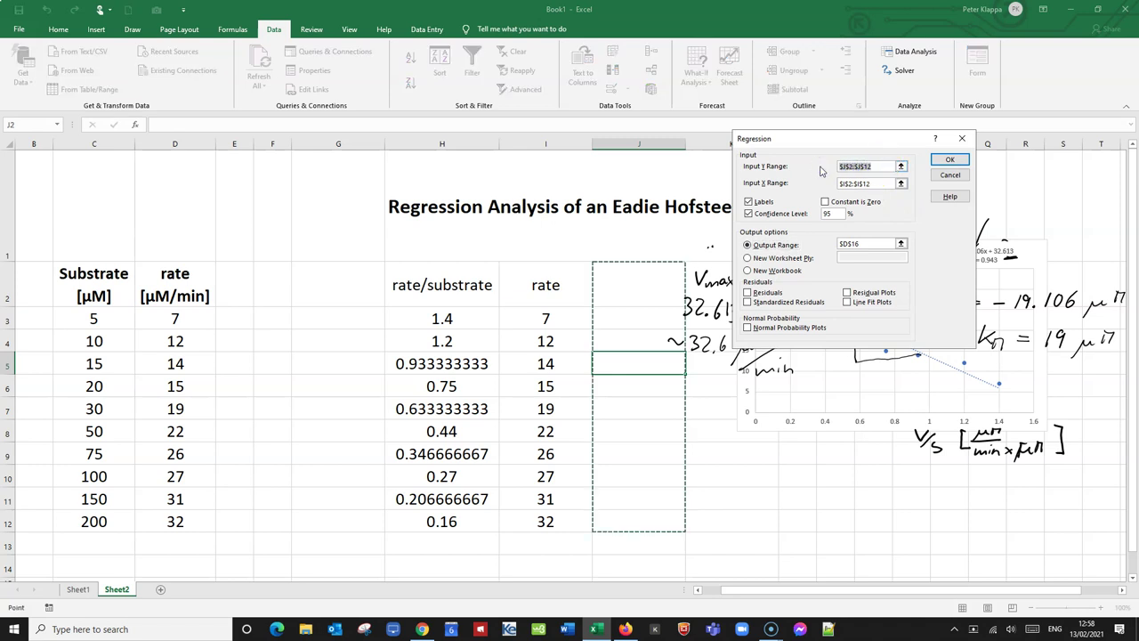
pyautogui.press('BackSpace')
pyautogui.click(860, 182)
pyautogui.moveTo(884, 182); pyautogui.dragTo(825, 183)
pyautogui.press('BackSpace')
pyautogui.click(834, 247)
pyautogui.press('BackSpace')
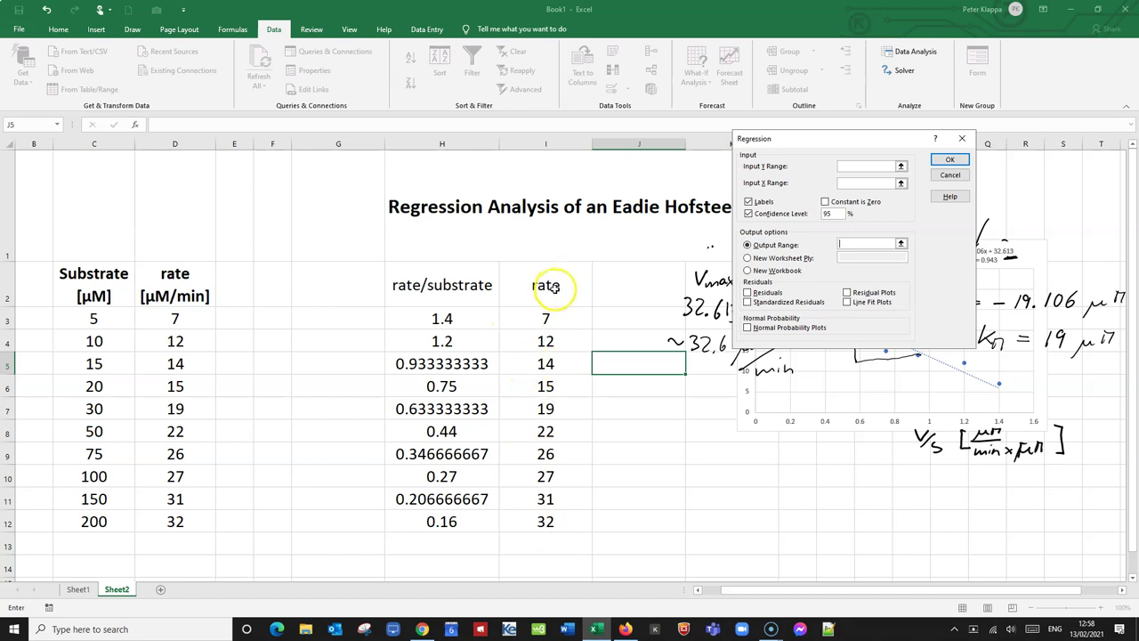
# - Regress Y range I2:I12 on X range H2:H12, with labels and 95% confidence, to a new worksheet
pyautogui.click(847, 167)
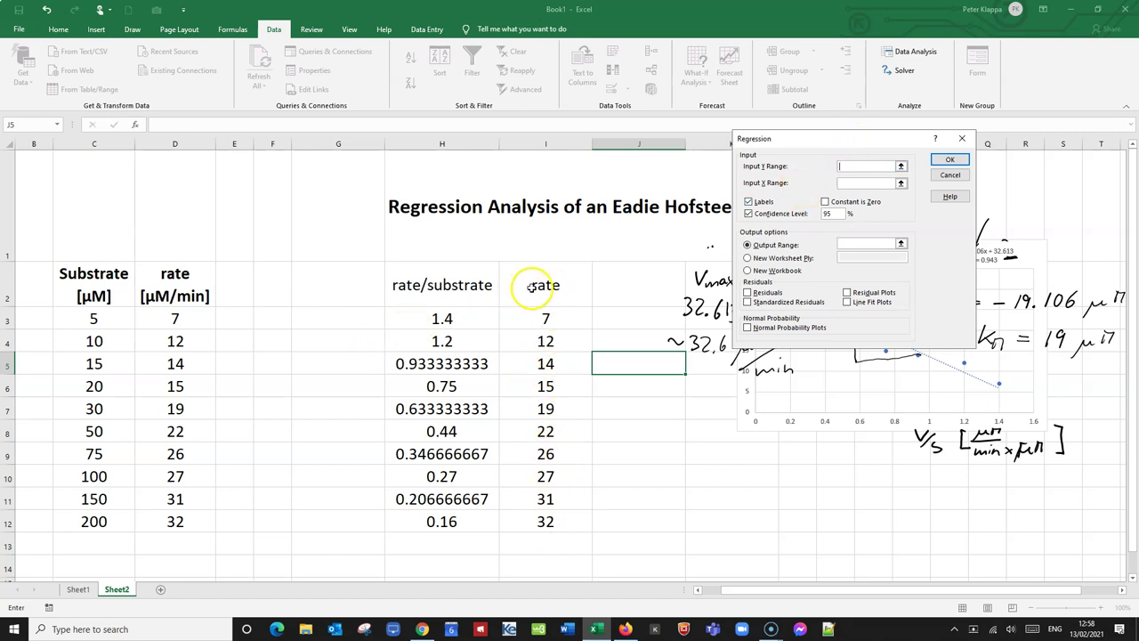
pyautogui.moveTo(532, 285); pyautogui.dragTo(535, 520)
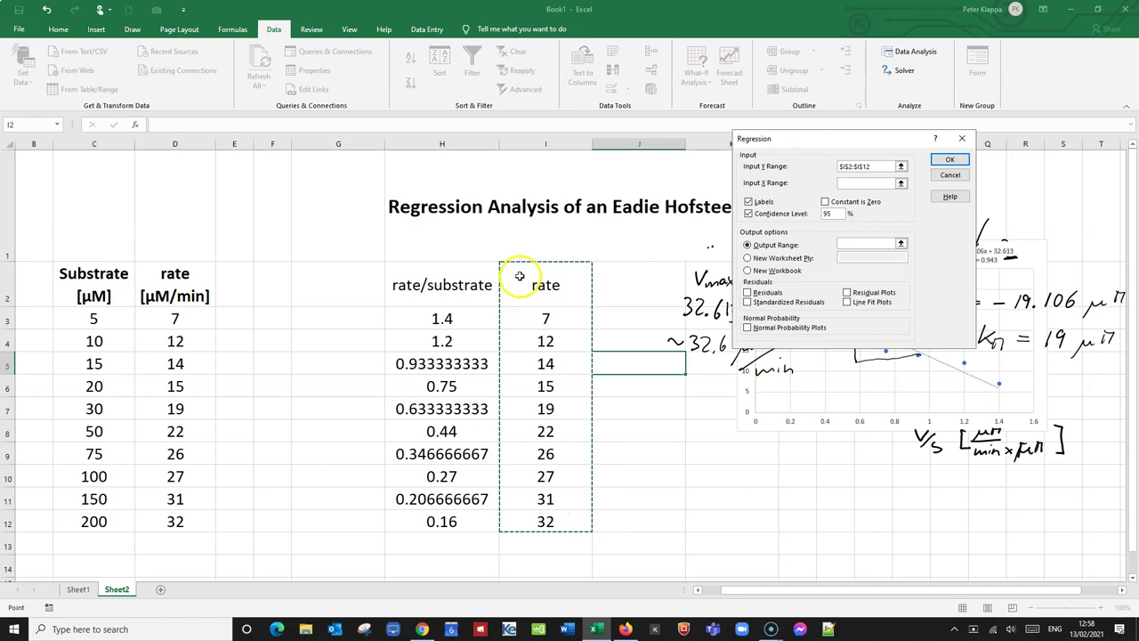
pyautogui.click(851, 183)
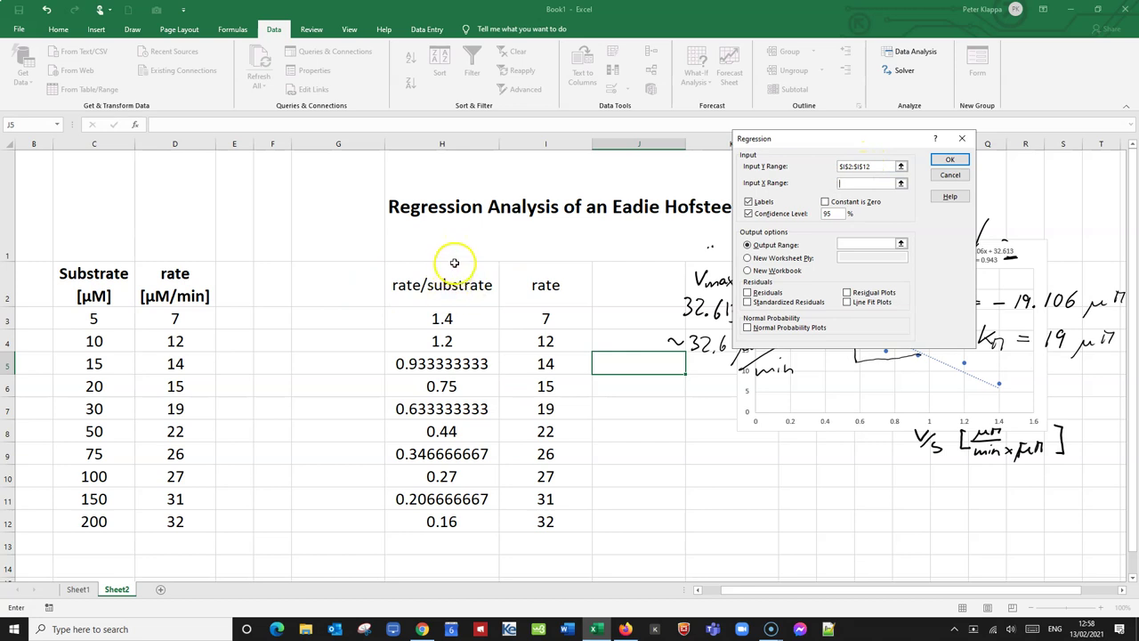
pyautogui.moveTo(437, 285); pyautogui.dragTo(436, 519)
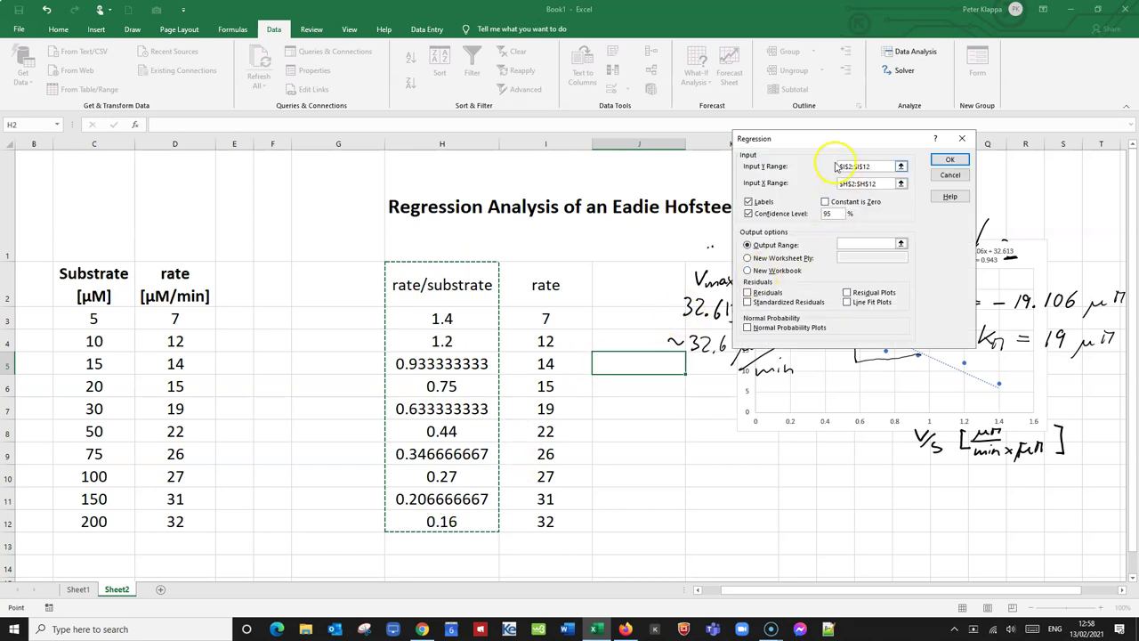
pyautogui.click(747, 202)
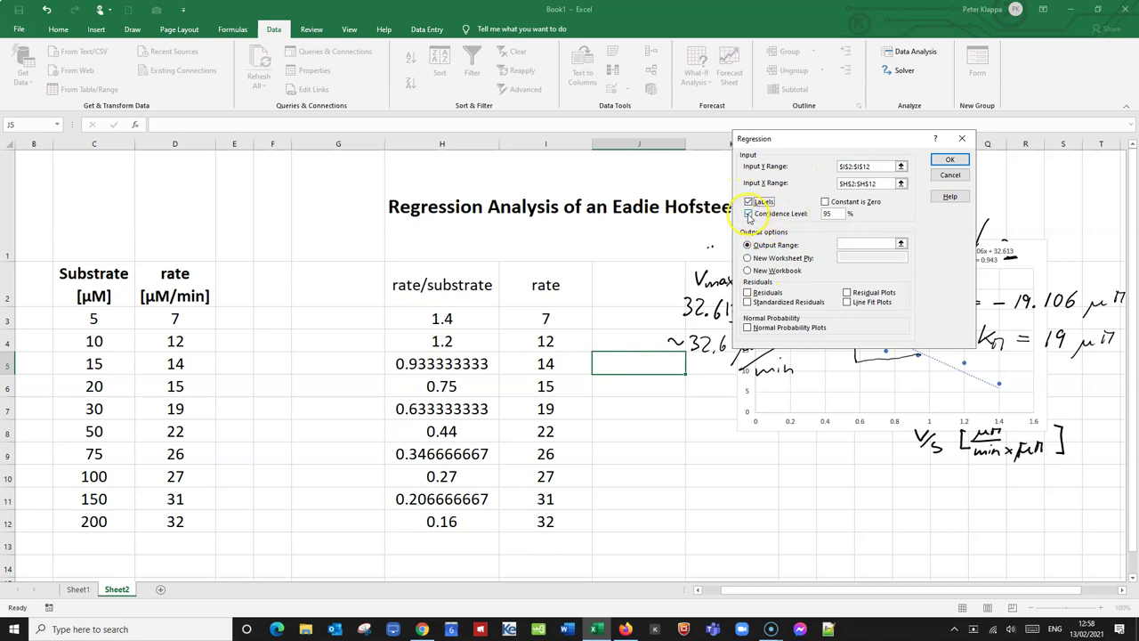
pyautogui.click(749, 215)
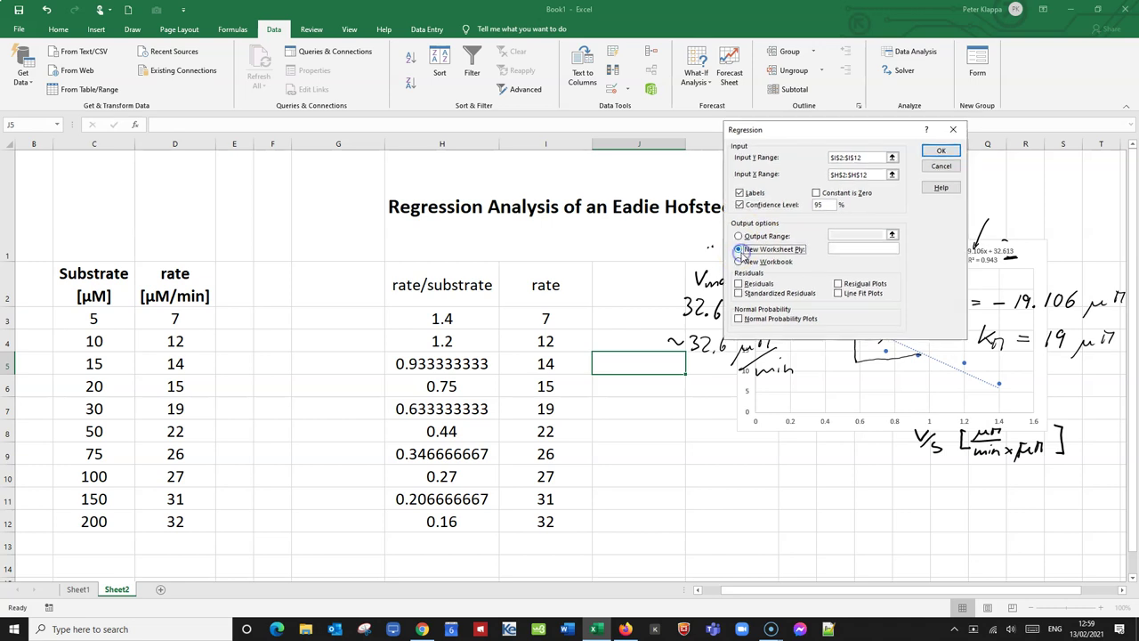
pyautogui.click(742, 254)
pyautogui.click(949, 157)
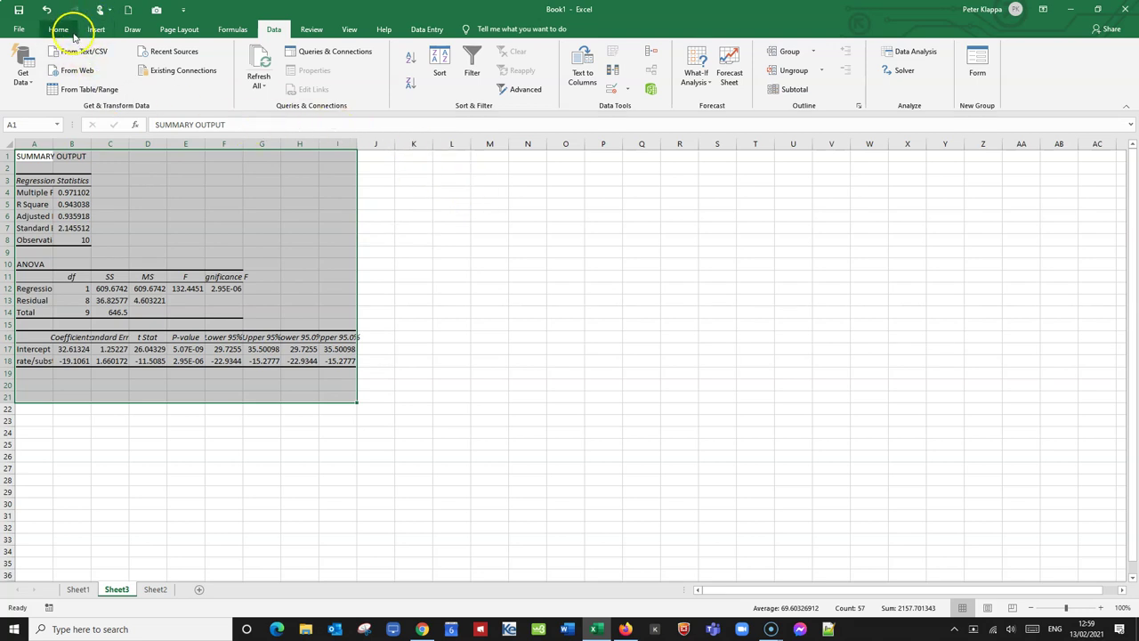
# - Zoom the sheet to 130% so the regression coefficients are readable, then deselect the table
pyautogui.click(1101, 608)
pyautogui.click(1101, 608)
pyautogui.click(1101, 608)
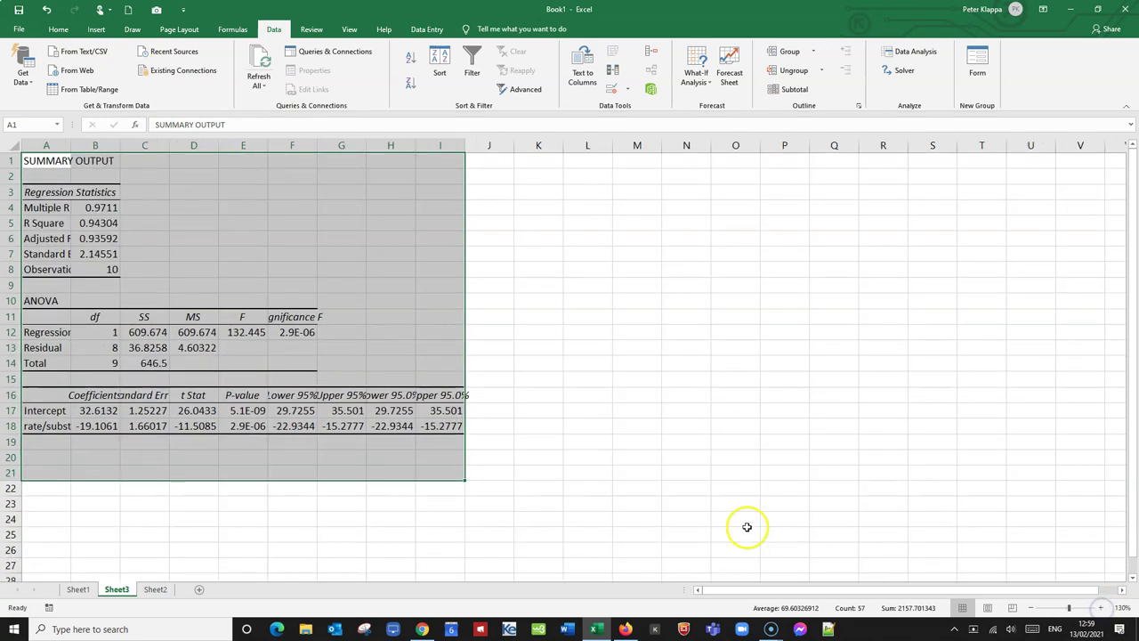
pyautogui.click(588, 533)
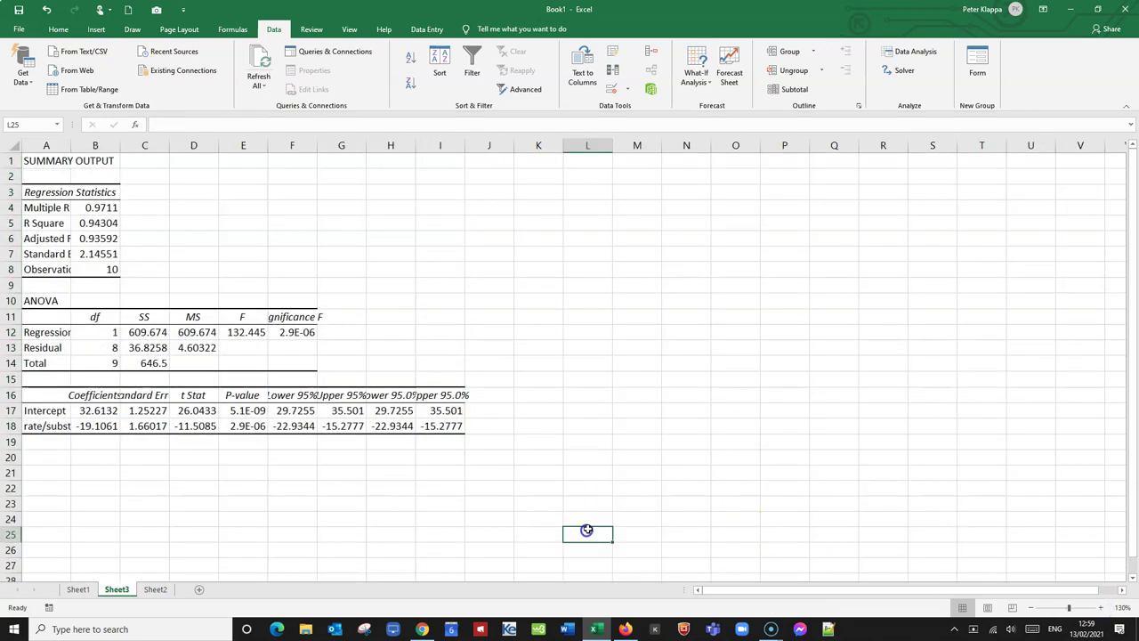
# - Relabel the Intercept row in A17 as Vmax
pyautogui.doubleClick(54, 411)
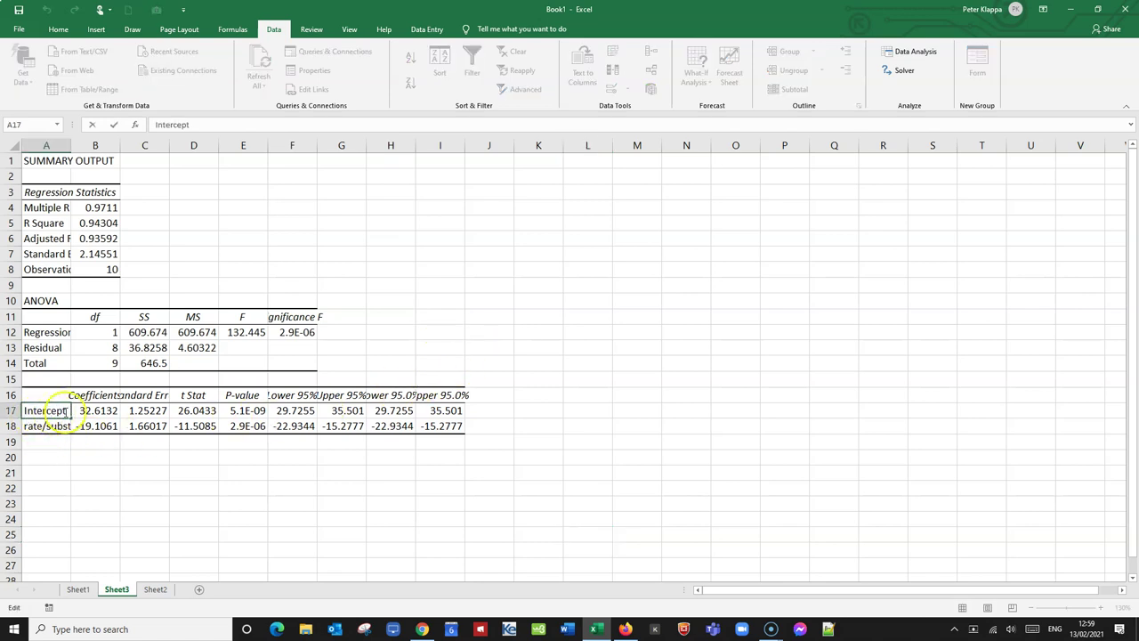
pyautogui.doubleClick(54, 411)
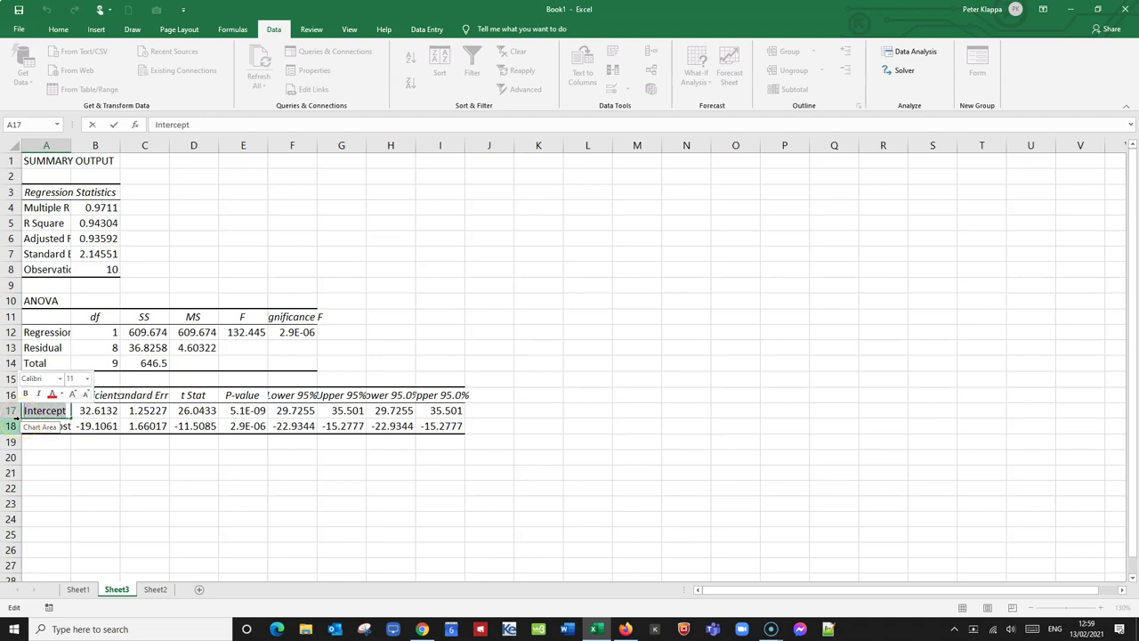
pyautogui.write('Vmax')
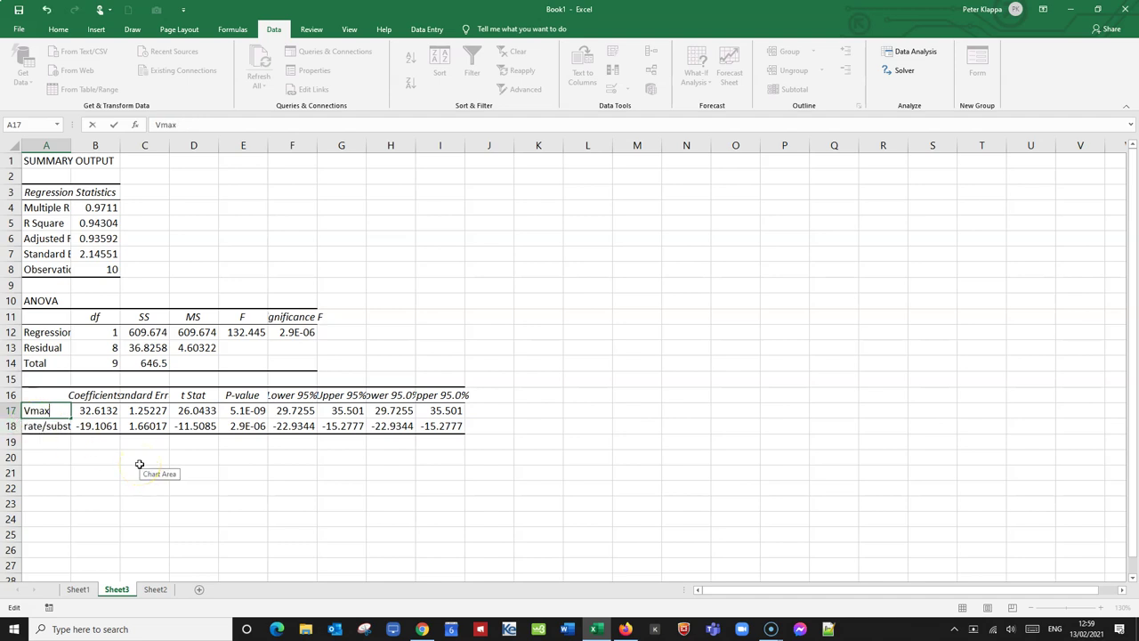
pyautogui.click(64, 427)
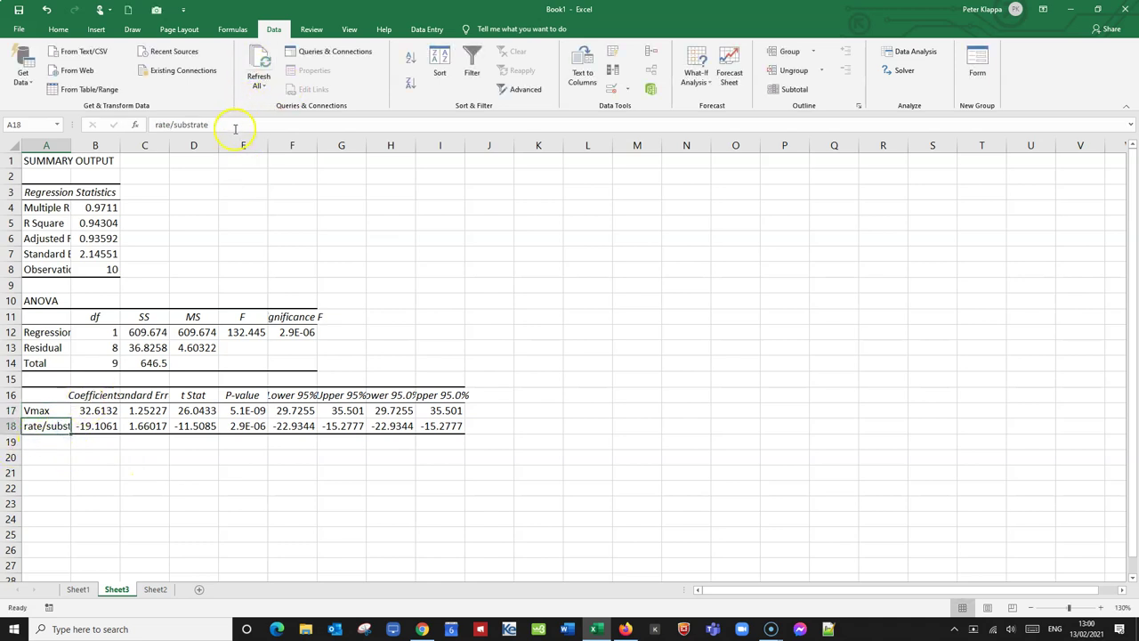
# - Replace the rate/substrate label in A18 with -KM, then retry it without the minus sign
pyautogui.moveTo(236, 126); pyautogui.dragTo(148, 125)
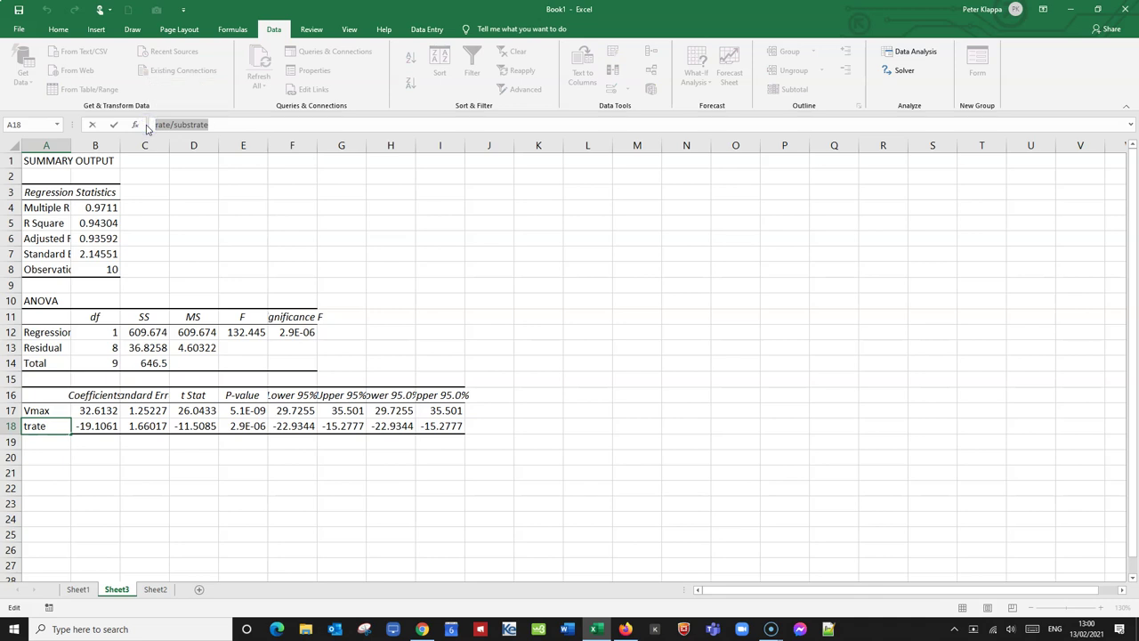
pyautogui.press('BackSpace')
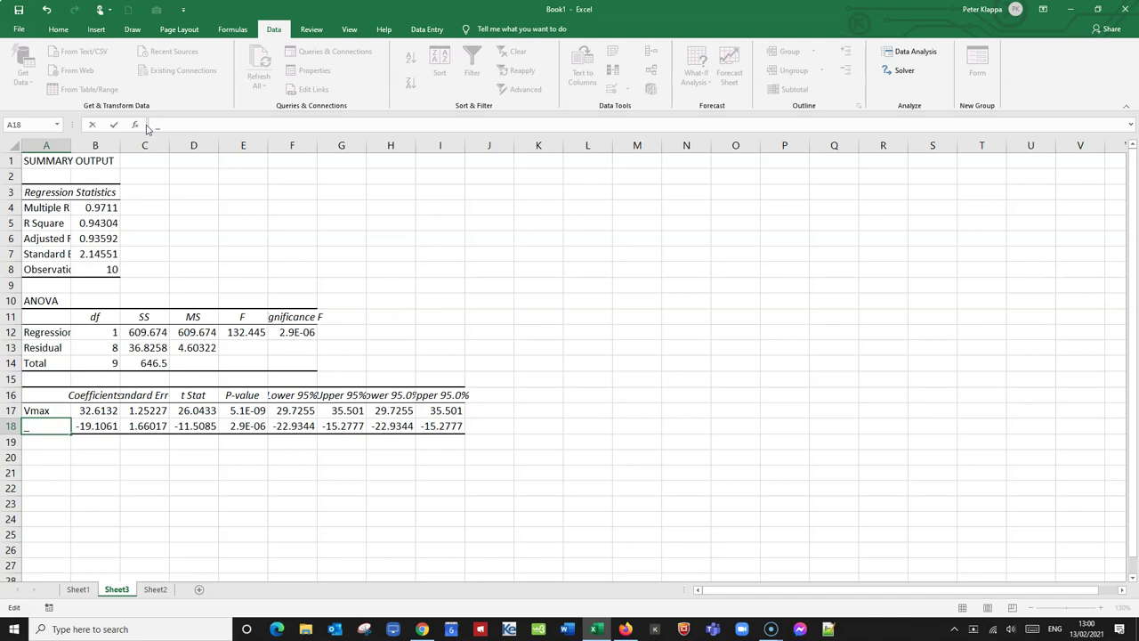
pyautogui.write('-KM')
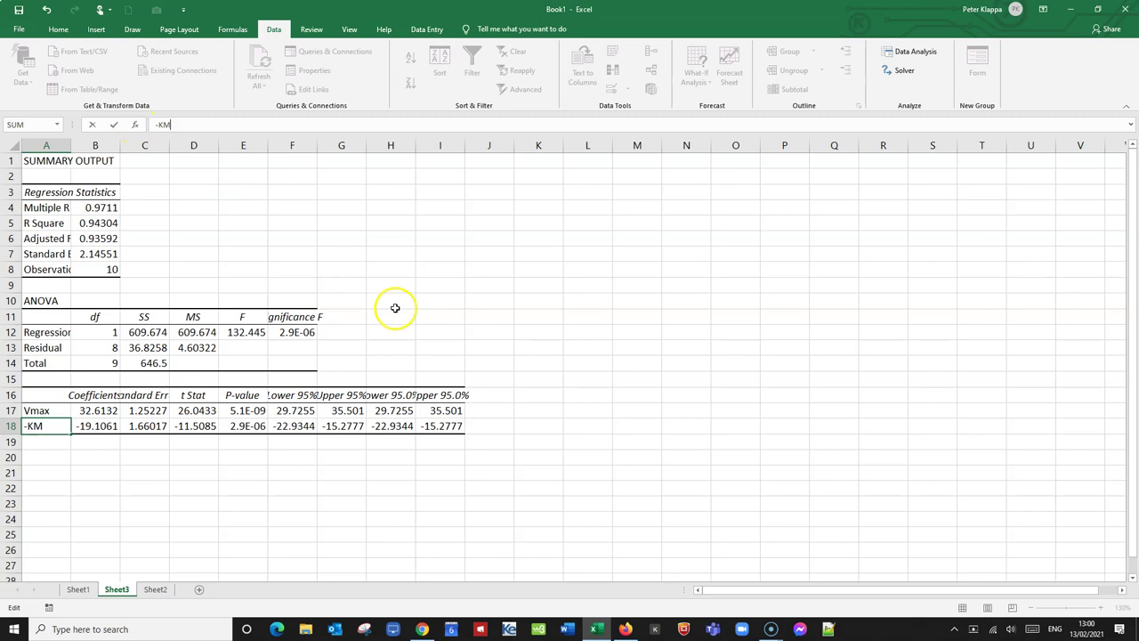
pyautogui.click(419, 561)
pyautogui.click(54, 426)
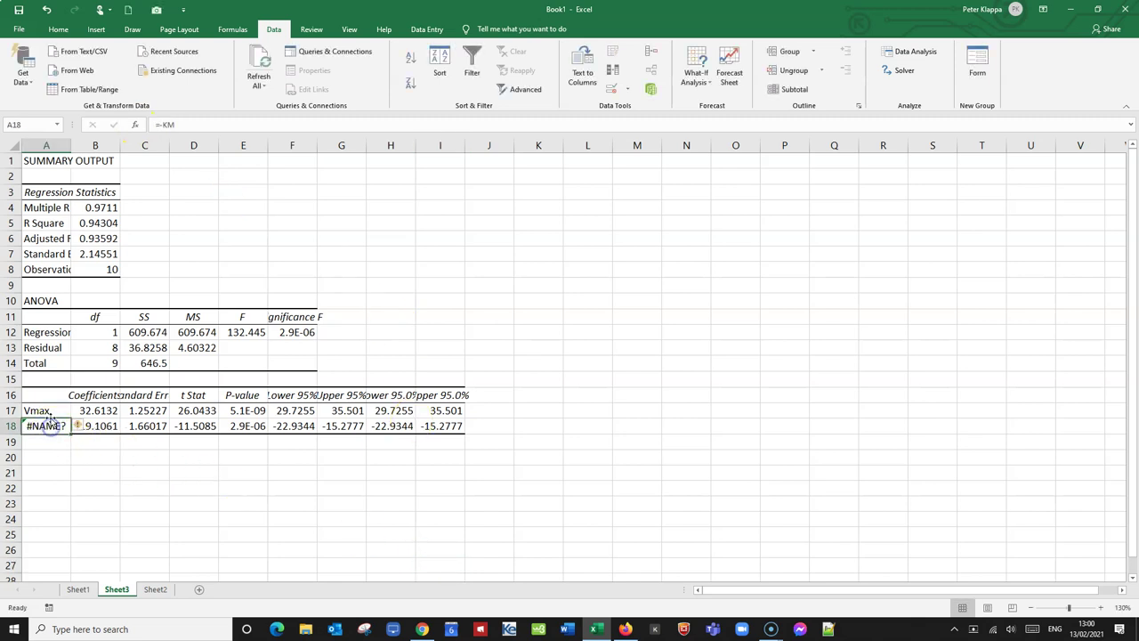
pyautogui.click(160, 124)
pyautogui.press('BackSpace')
pyautogui.press('Return')
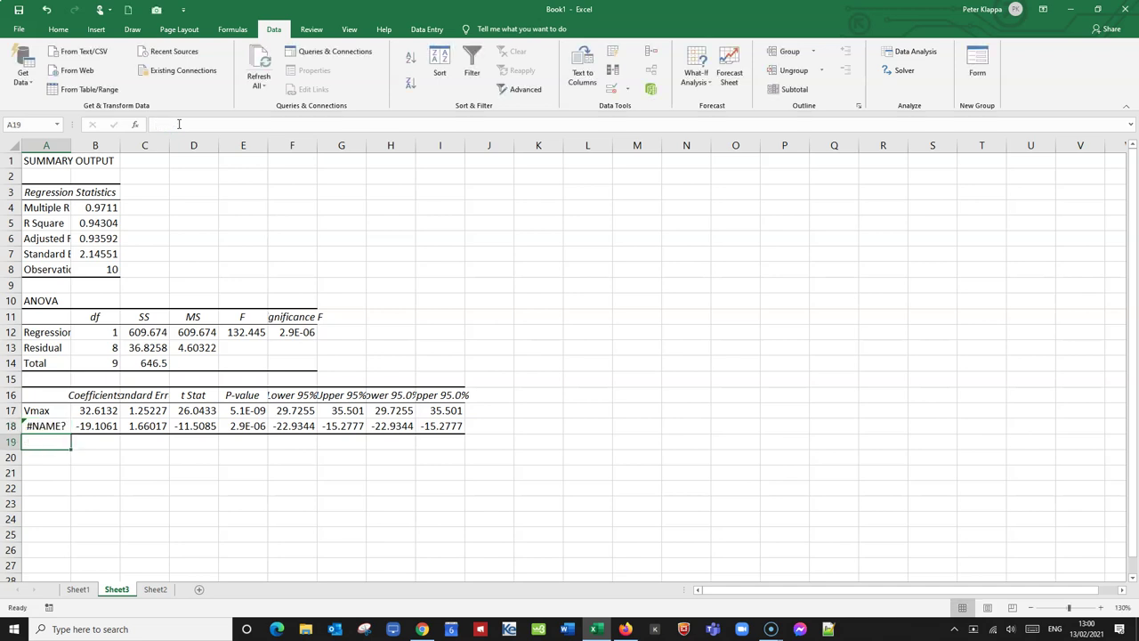
# - Re-enter A18 as -KM without a leading equals sign and select A17:A18
pyautogui.click(37, 427)
pyautogui.click(157, 124)
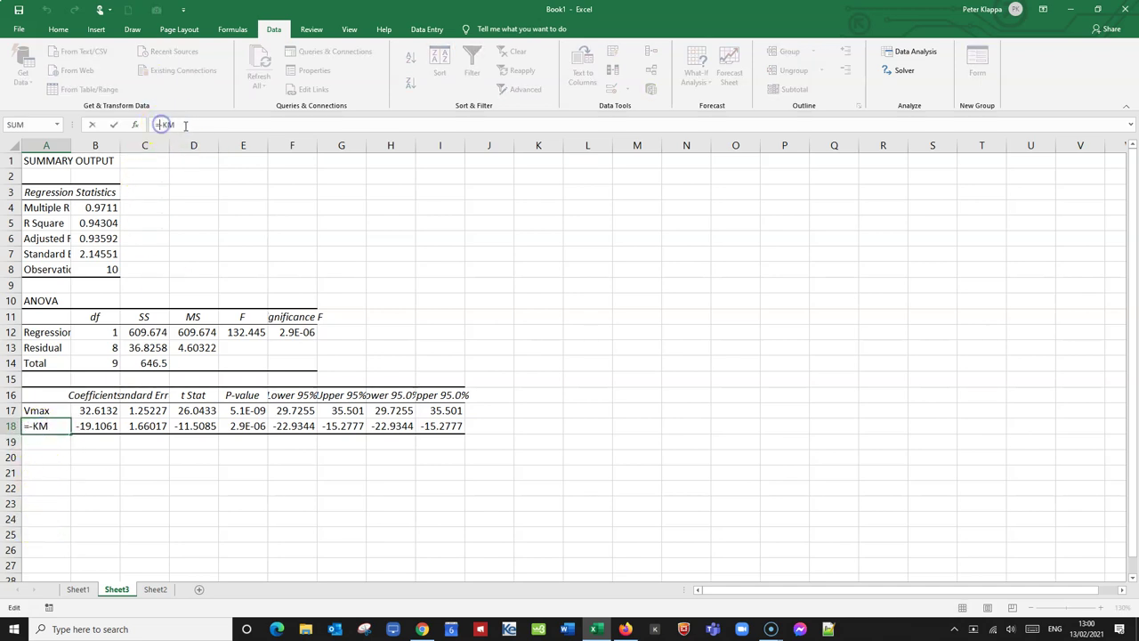
pyautogui.write('-')
pyautogui.press('Left')
pyautogui.press('BackSpace')
pyautogui.press('Return')
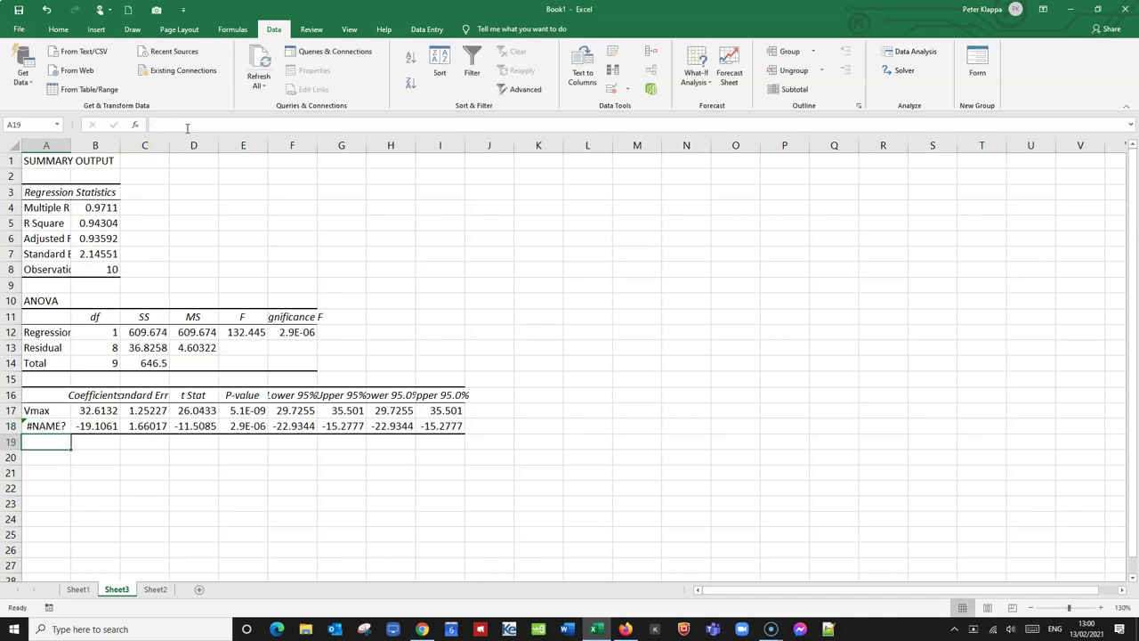
pyautogui.moveTo(43, 411); pyautogui.dragTo(45, 426)
# - Handwrite Vmax = 32.613 µM/min in ink beside the ANOVA table
pyautogui.doubleClick(44, 426)
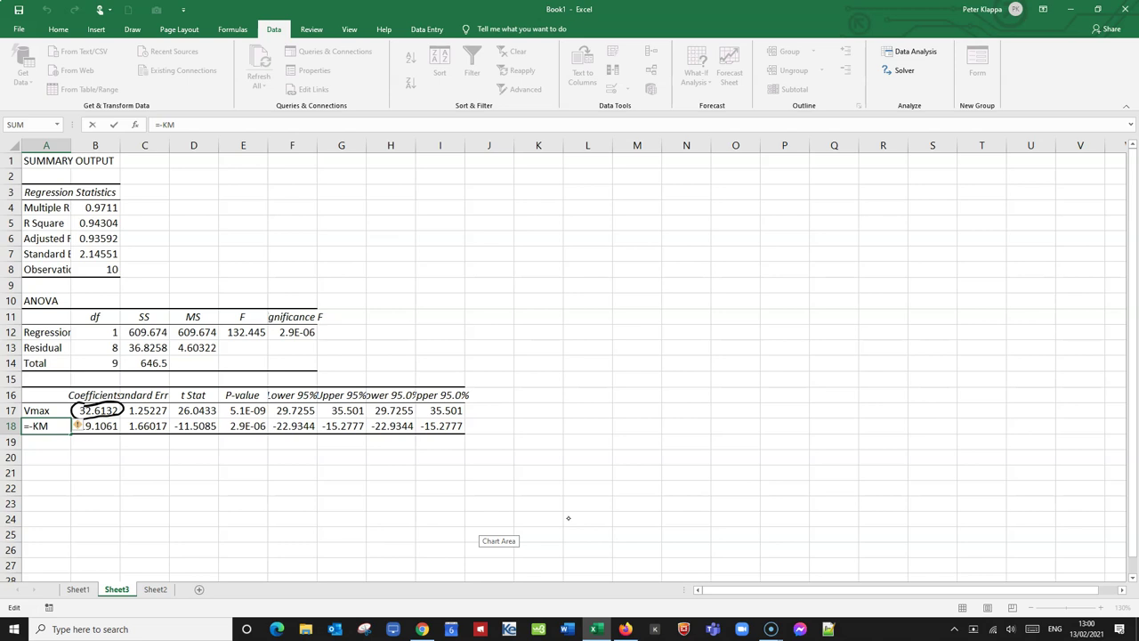
pyautogui.moveTo(360, 305); pyautogui.dragTo(380, 318)
pyautogui.moveTo(461, 302); pyautogui.dragTo(464, 312)
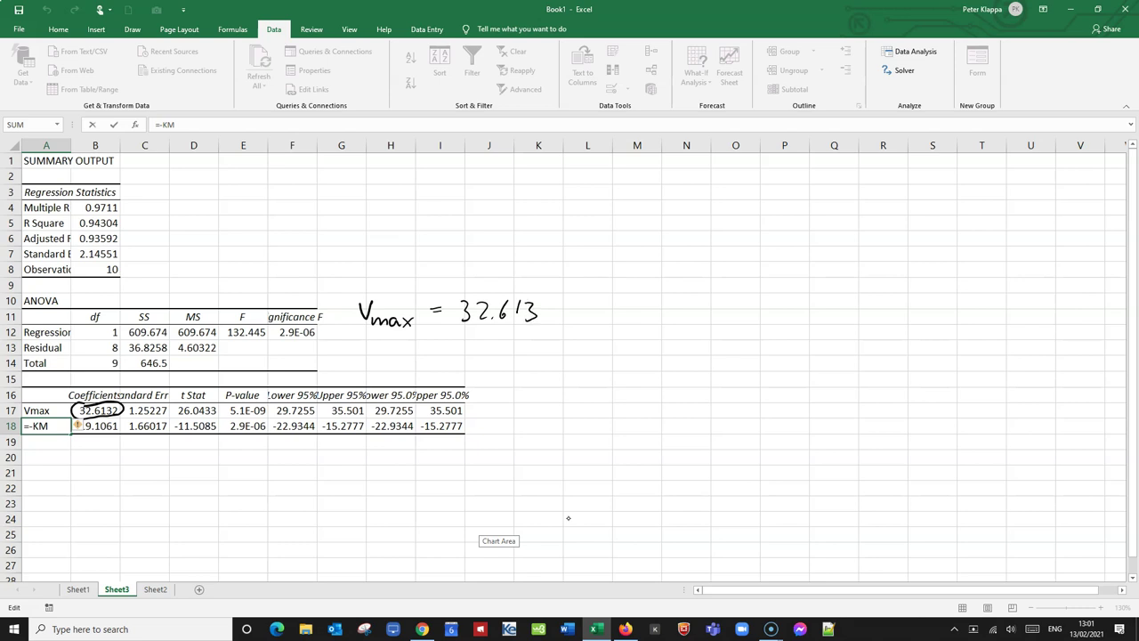
pyautogui.moveTo(568, 306); pyautogui.dragTo(602, 294)
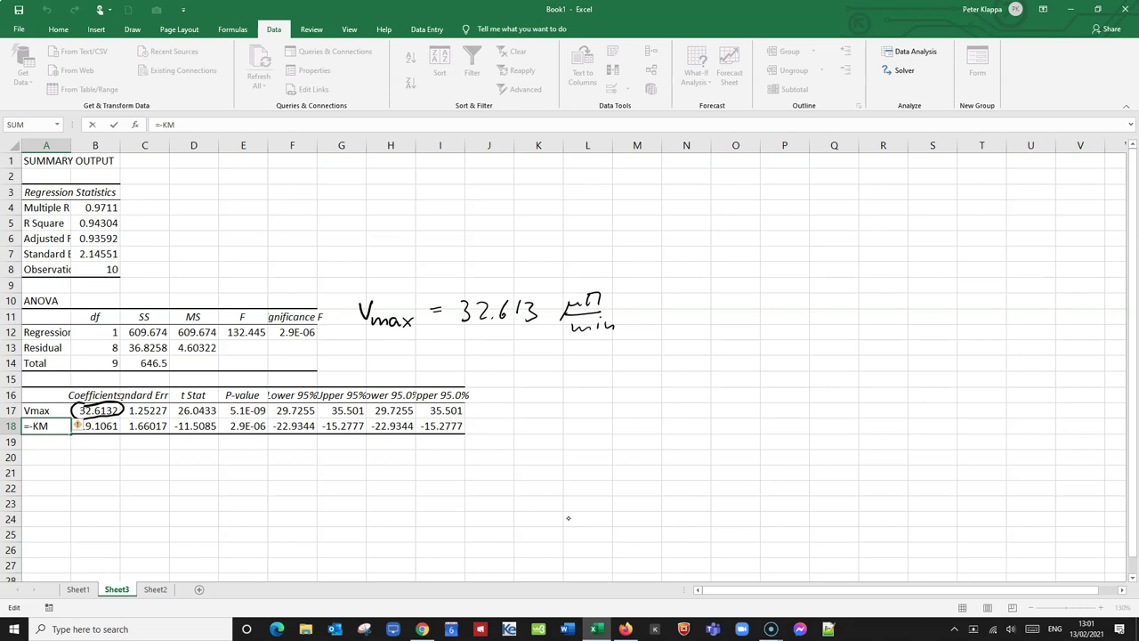
pyautogui.moveTo(359, 350); pyautogui.dragTo(387, 341)
# - Underline the -19.1061 coefficient and handwrite its value -19.106 in the -Km line
pyautogui.moveTo(66, 432)
pyautogui.mouseDown()
pyautogui.moveTo(80, 450)
pyautogui.moveTo(124, 437)
pyautogui.mouseUp()
pyautogui.click(103, 488)
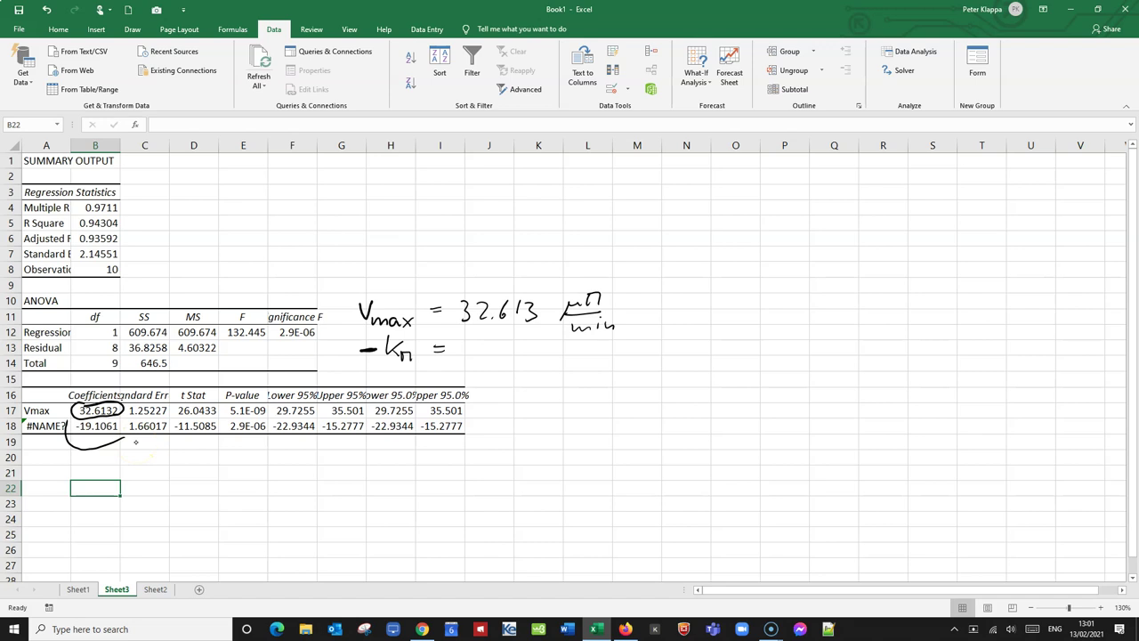
pyautogui.moveTo(491, 343)
pyautogui.mouseDown()
pyautogui.moveTo(490, 359)
pyautogui.moveTo(501, 358)
pyautogui.mouseUp()
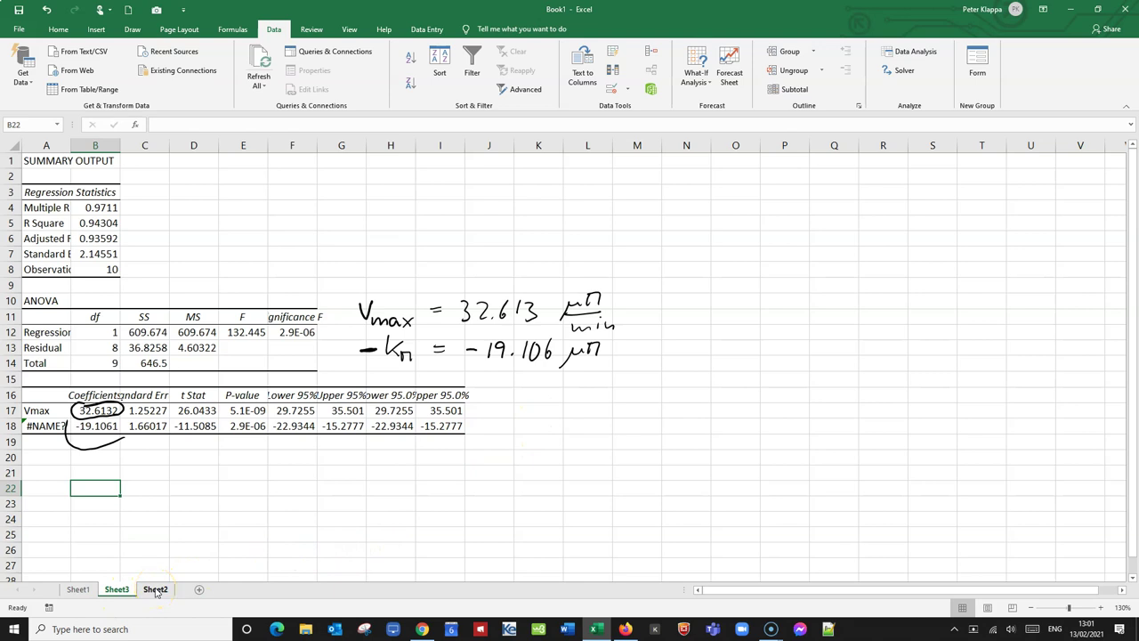
pyautogui.click(155, 590)
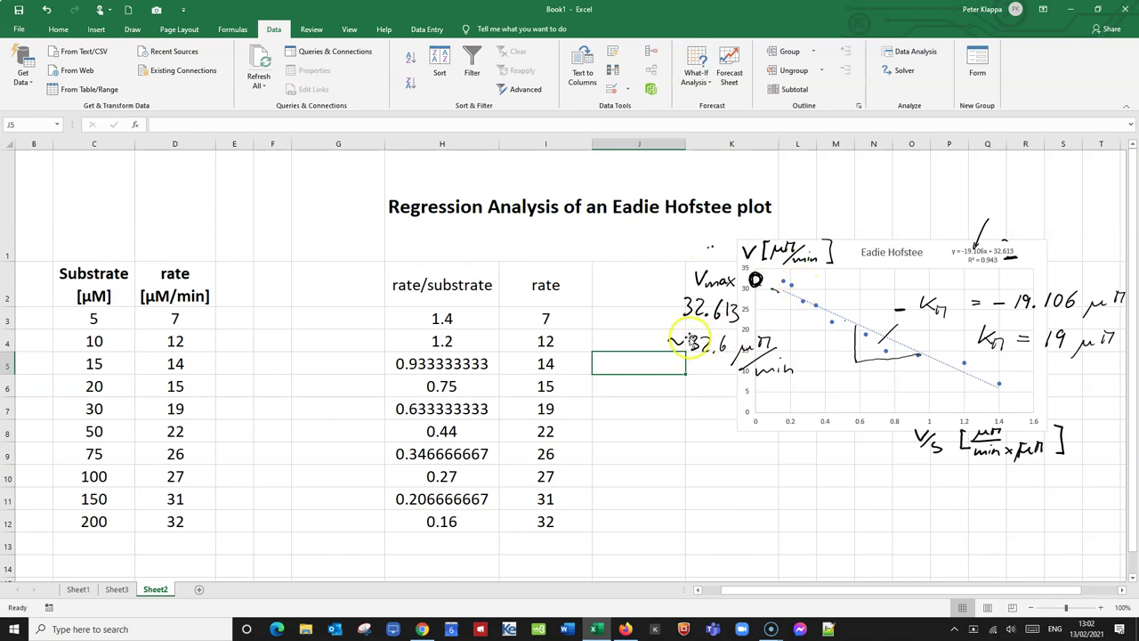
pyautogui.click(115, 589)
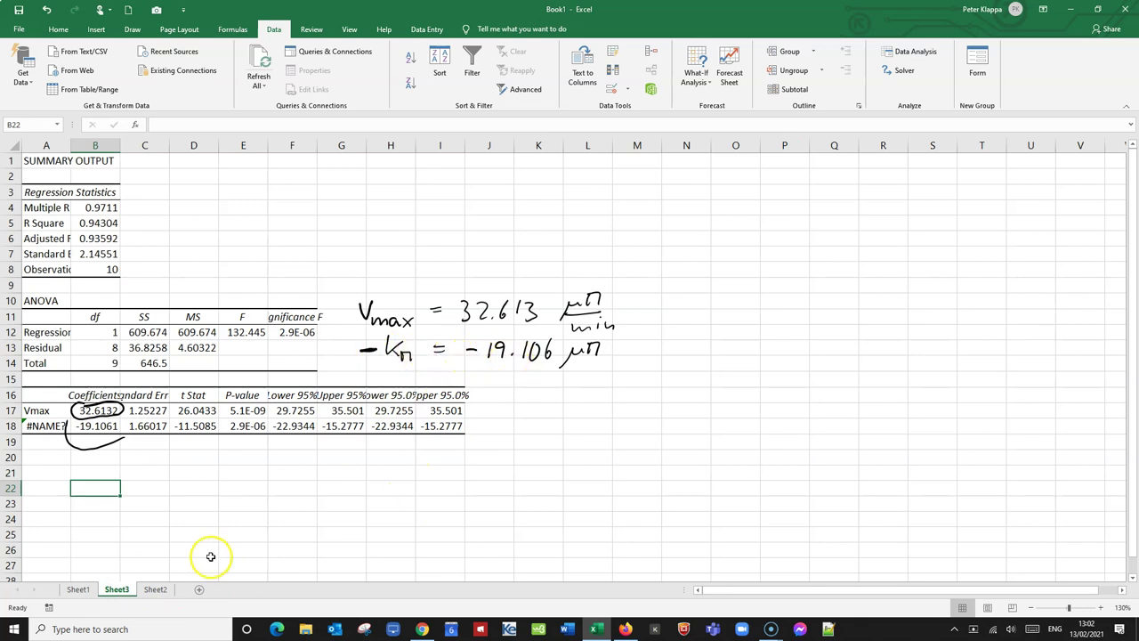
pyautogui.click(155, 590)
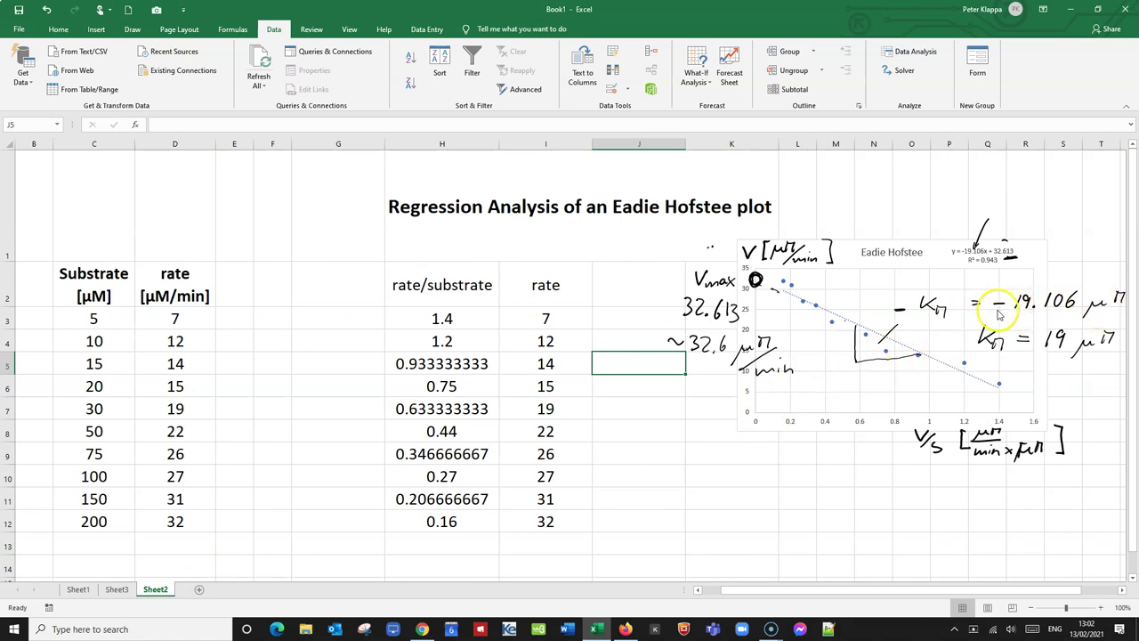
pyautogui.click(116, 591)
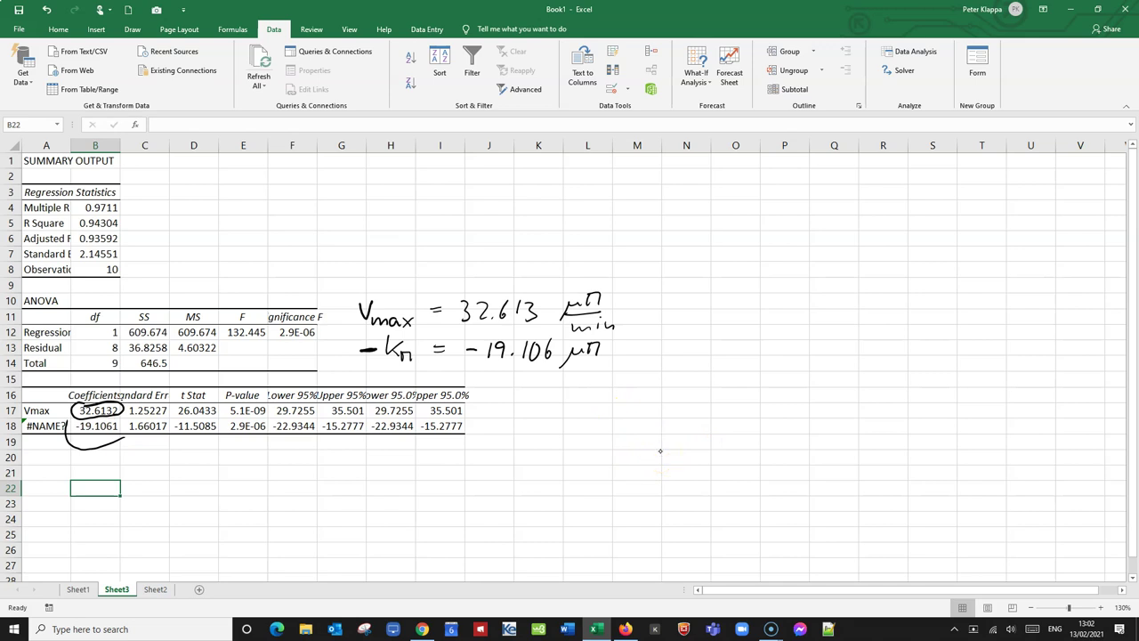
# - Handwrite a '95% CI' heading with 'lower bound' and 'upper bound' labels beneath it
pyautogui.moveTo(739, 248)
pyautogui.mouseDown()
pyautogui.moveTo(730, 267)
pyautogui.moveTo(753, 247)
pyautogui.moveTo(766, 252)
pyautogui.moveTo(761, 267)
pyautogui.moveTo(802, 253)
pyautogui.moveTo(816, 263)
pyautogui.mouseUp()
pyautogui.moveTo(828, 245); pyautogui.dragTo(833, 264)
pyautogui.moveTo(824, 243); pyautogui.dragTo(842, 242)
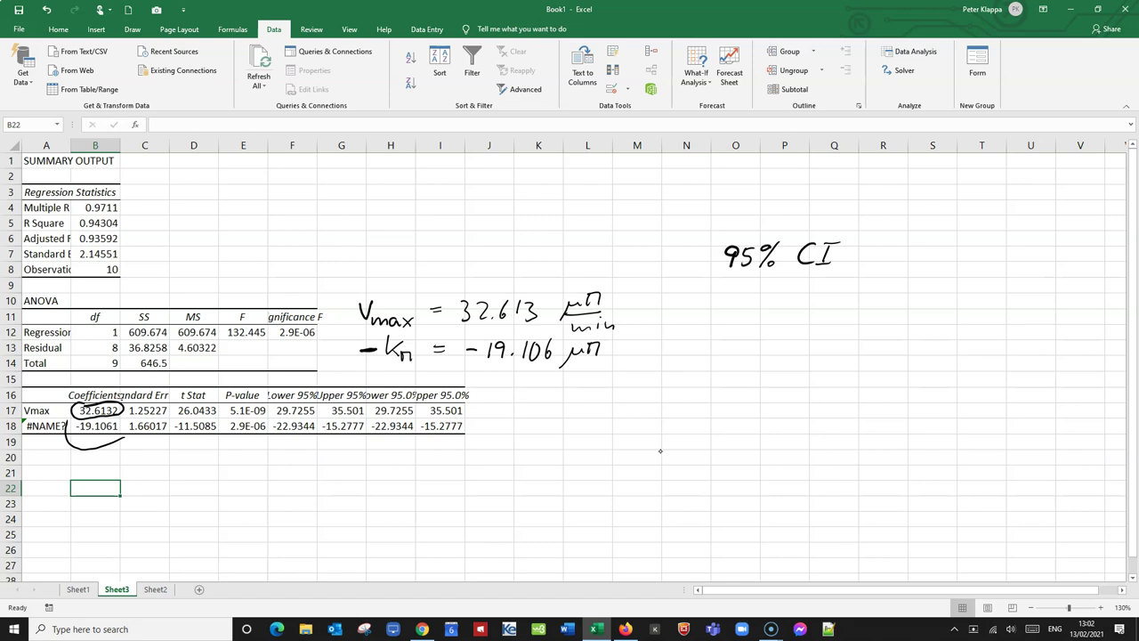
pyautogui.moveTo(729, 287)
pyautogui.mouseDown()
pyautogui.moveTo(730, 309)
pyautogui.moveTo(830, 308)
pyautogui.moveTo(840, 286)
pyautogui.moveTo(931, 320)
pyautogui.moveTo(949, 301)
pyautogui.moveTo(1022, 299)
pyautogui.moveTo(1032, 286)
pyautogui.mouseUp()
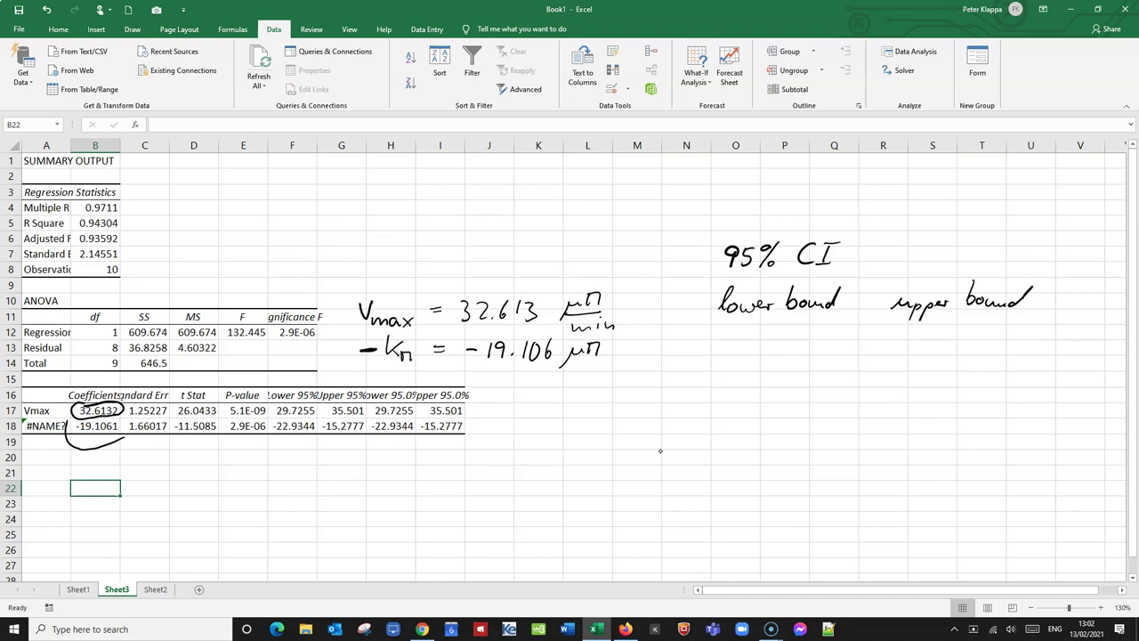
# - Circle 29.7255 and 35.501 and handwrite Vmax [29.73, 35.50] µM/min
pyautogui.moveTo(281, 400)
pyautogui.mouseDown()
pyautogui.moveTo(274, 417)
pyautogui.moveTo(315, 404)
pyautogui.moveTo(270, 402)
pyautogui.mouseUp()
pyautogui.moveTo(687, 363)
pyautogui.mouseDown()
pyautogui.moveTo(691, 384)
pyautogui.moveTo(701, 364)
pyautogui.moveTo(704, 383)
pyautogui.moveTo(724, 387)
pyautogui.mouseUp()
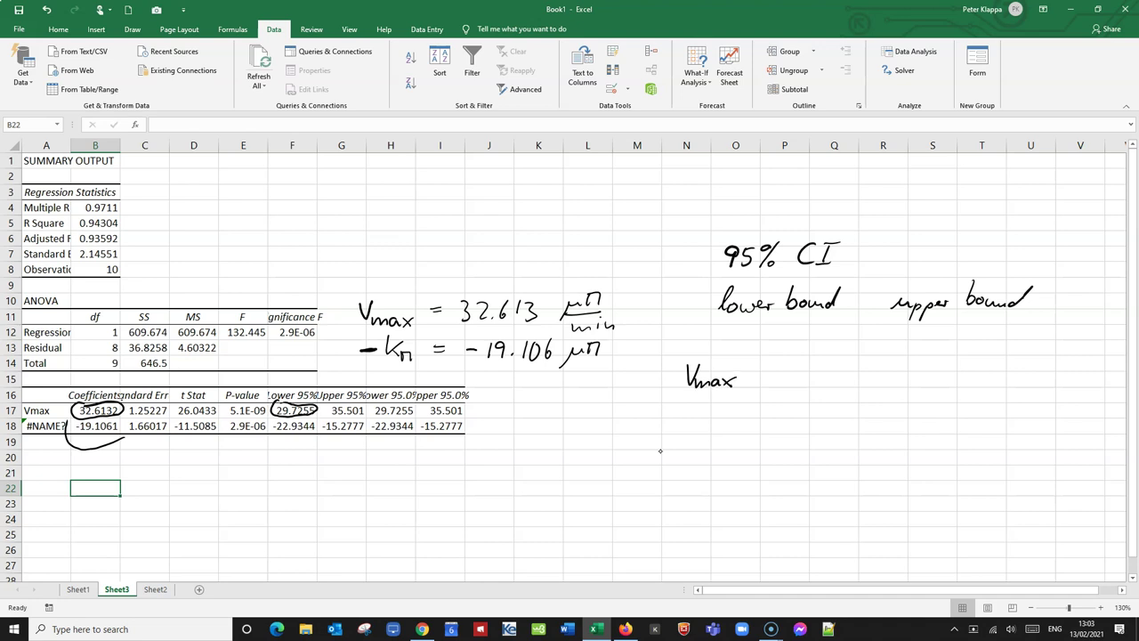
pyautogui.moveTo(791, 354)
pyautogui.mouseDown()
pyautogui.moveTo(780, 383)
pyautogui.moveTo(817, 368)
pyautogui.moveTo(815, 379)
pyautogui.moveTo(852, 373)
pyautogui.moveTo(842, 381)
pyautogui.mouseUp()
pyautogui.moveTo(343, 402)
pyautogui.mouseDown()
pyautogui.moveTo(330, 417)
pyautogui.moveTo(363, 423)
pyautogui.moveTo(376, 404)
pyautogui.moveTo(333, 403)
pyautogui.mouseUp()
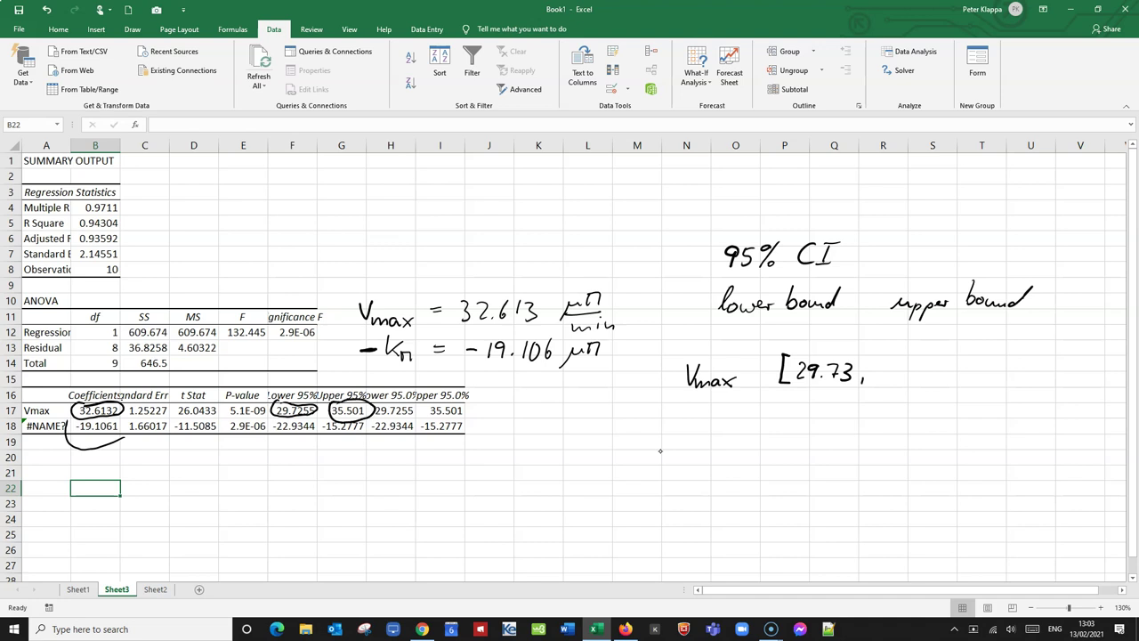
pyautogui.moveTo(887, 361); pyautogui.dragTo(886, 377)
pyautogui.moveTo(904, 361)
pyautogui.mouseDown()
pyautogui.moveTo(908, 370)
pyautogui.moveTo(919, 359)
pyautogui.mouseUp()
pyautogui.moveTo(935, 361)
pyautogui.mouseDown()
pyautogui.moveTo(927, 377)
pyautogui.moveTo(950, 363)
pyautogui.moveTo(970, 370)
pyautogui.moveTo(961, 382)
pyautogui.moveTo(1023, 361)
pyautogui.moveTo(1004, 390)
pyautogui.moveTo(1025, 395)
pyautogui.mouseUp()
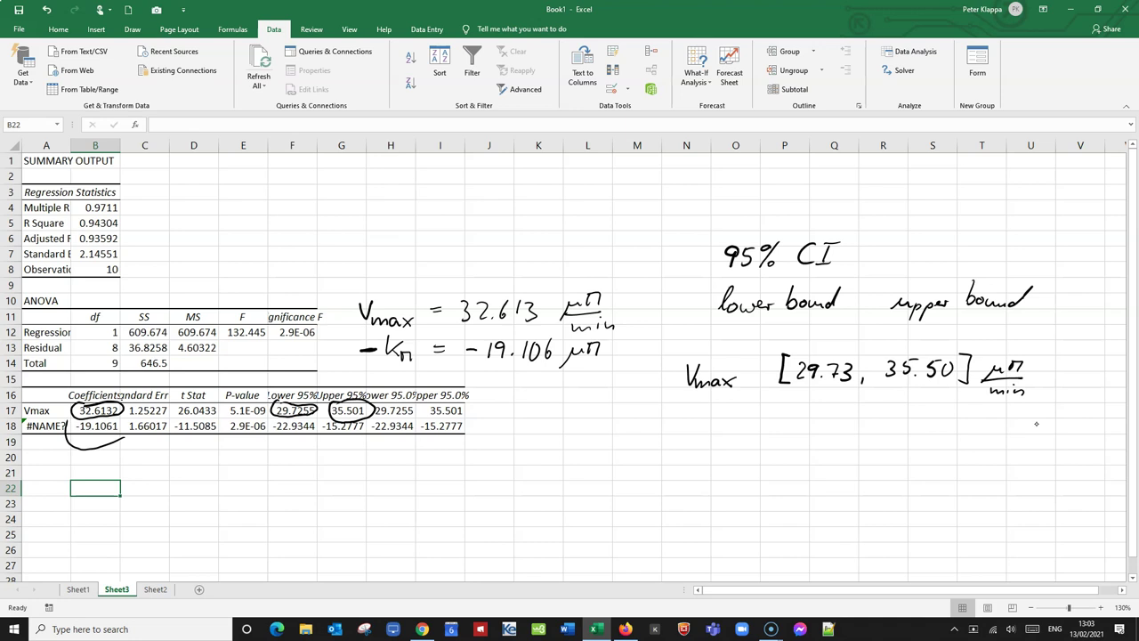
# - Circle -22.9344 and -15.2777 and handwrite -Km [-22.934, -15.278] µM
pyautogui.moveTo(669, 417); pyautogui.dragTo(721, 431)
pyautogui.moveTo(781, 405); pyautogui.dragTo(782, 431)
pyautogui.moveTo(286, 415)
pyautogui.mouseDown()
pyautogui.moveTo(267, 422)
pyautogui.moveTo(290, 451)
pyautogui.moveTo(332, 429)
pyautogui.moveTo(298, 412)
pyautogui.mouseUp()
pyautogui.moveTo(790, 414); pyautogui.dragTo(876, 424)
pyautogui.click(835, 426)
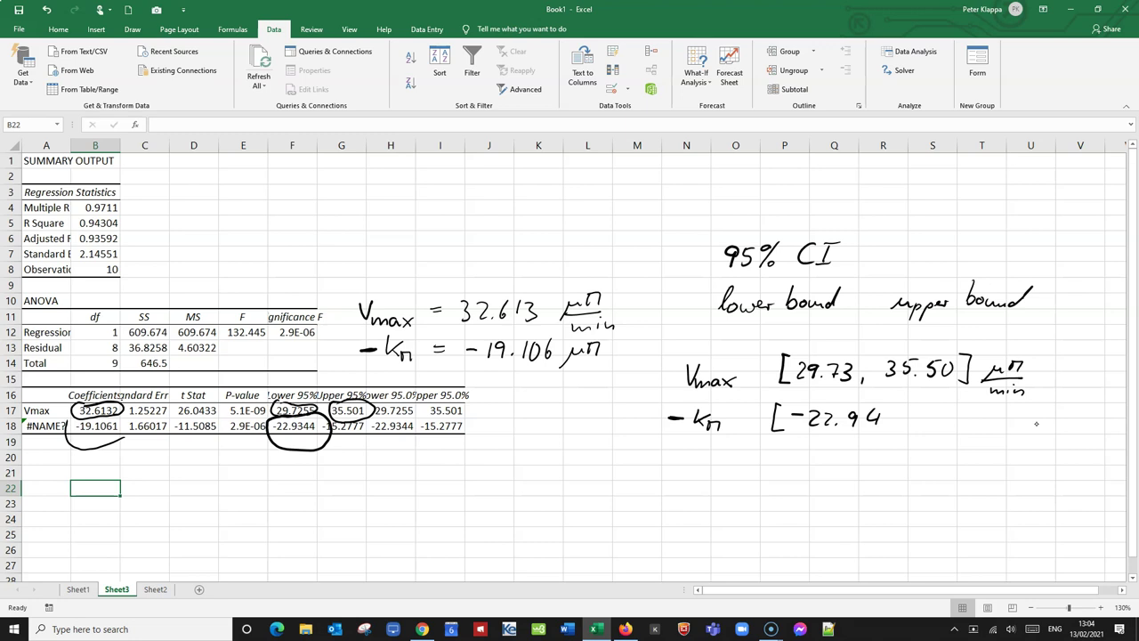
pyautogui.moveTo(860, 406); pyautogui.dragTo(859, 427)
pyautogui.moveTo(342, 413)
pyautogui.mouseDown()
pyautogui.moveTo(326, 417)
pyautogui.moveTo(322, 445)
pyautogui.moveTo(368, 445)
pyautogui.moveTo(358, 414)
pyautogui.mouseUp()
pyautogui.moveTo(914, 412)
pyautogui.mouseDown()
pyautogui.moveTo(914, 425)
pyautogui.moveTo(910, 415)
pyautogui.moveTo(926, 419)
pyautogui.mouseUp()
pyautogui.click(934, 426)
pyautogui.moveTo(922, 412); pyautogui.dragTo(954, 426)
pyautogui.moveTo(962, 413)
pyautogui.mouseDown()
pyautogui.moveTo(964, 427)
pyautogui.moveTo(980, 412)
pyautogui.moveTo(1006, 417)
pyautogui.moveTo(997, 432)
pyautogui.moveTo(1051, 413)
pyautogui.moveTo(1055, 426)
pyautogui.mouseUp()
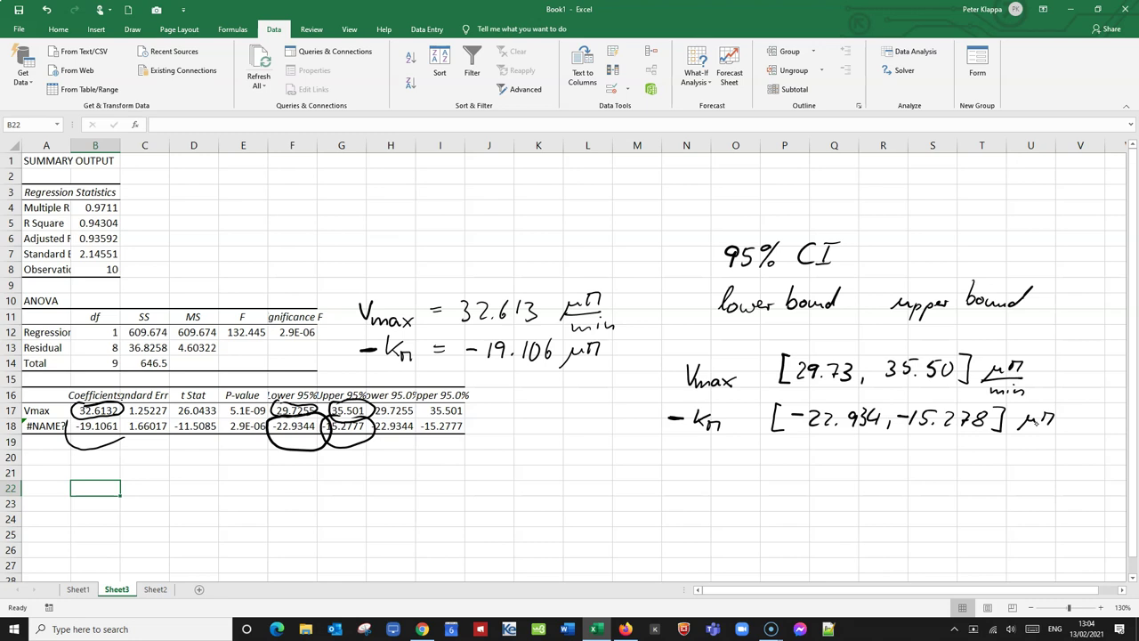
# - Draw an arrow down from -Km and start a Km line beneath it
pyautogui.moveTo(661, 439); pyautogui.dragTo(674, 428)
pyautogui.moveTo(666, 427); pyautogui.dragTo(674, 434)
pyautogui.moveTo(679, 449)
pyautogui.mouseDown()
pyautogui.moveTo(677, 468)
pyautogui.moveTo(680, 460)
pyautogui.moveTo(703, 474)
pyautogui.mouseUp()
# - Draw an arc marking the bound swap and ink the Km interval as [15.28, 22.93] µM
pyautogui.moveTo(910, 390)
pyautogui.mouseDown()
pyautogui.moveTo(876, 382)
pyautogui.moveTo(866, 398)
pyautogui.mouseUp()
pyautogui.moveTo(775, 445)
pyautogui.mouseDown()
pyautogui.moveTo(765, 463)
pyautogui.moveTo(774, 474)
pyautogui.moveTo(846, 455)
pyautogui.mouseUp()
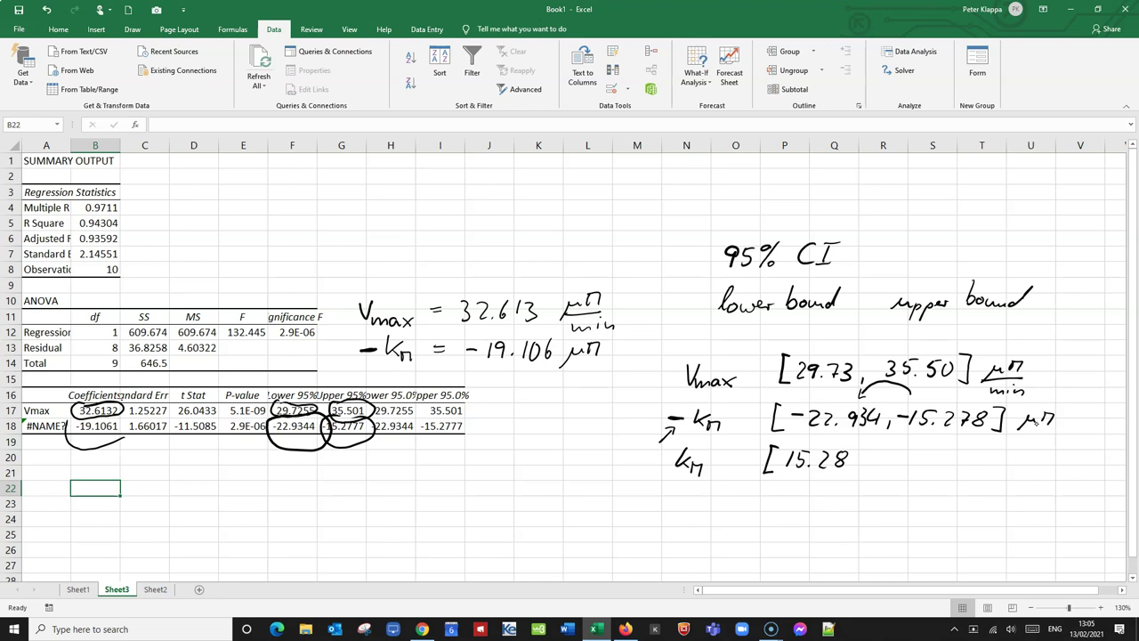
pyautogui.moveTo(860, 464)
pyautogui.mouseDown()
pyautogui.moveTo(859, 475)
pyautogui.moveTo(949, 458)
pyautogui.moveTo(941, 469)
pyautogui.moveTo(970, 445)
pyautogui.moveTo(958, 475)
pyautogui.moveTo(1015, 454)
pyautogui.moveTo(1024, 464)
pyautogui.mouseUp()
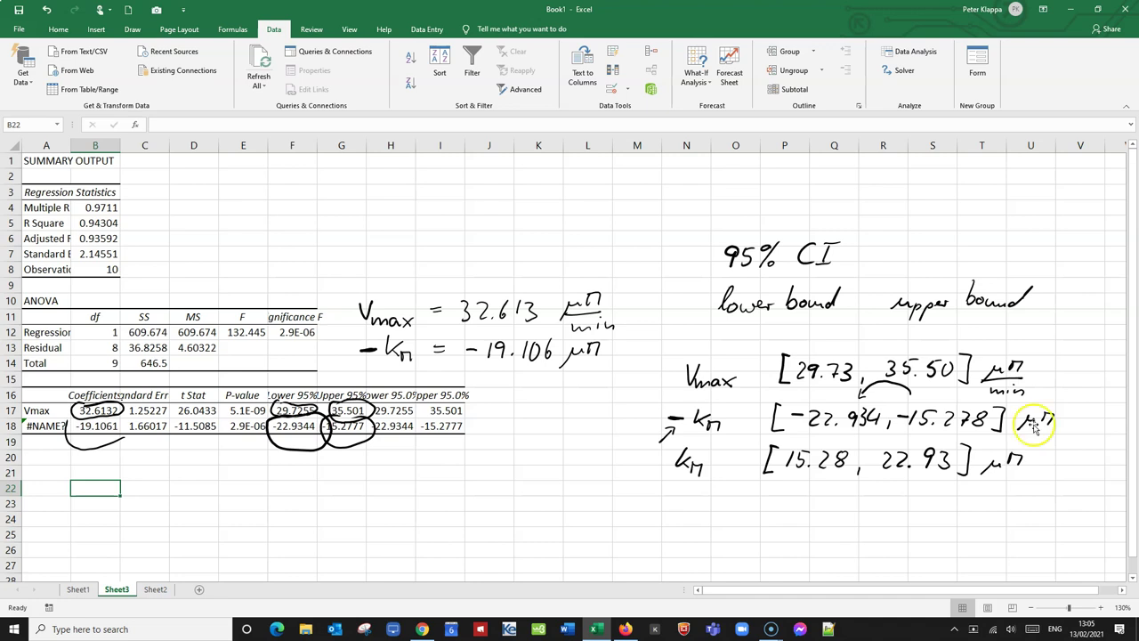
pyautogui.scroll(-1, 934, 481)
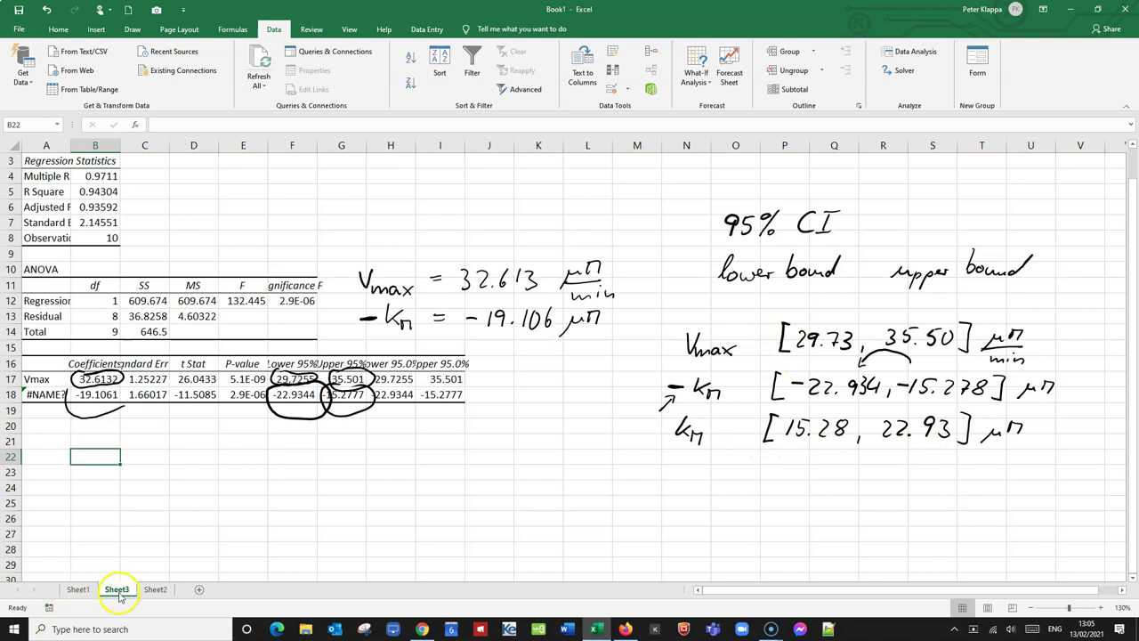
pyautogui.click(158, 593)
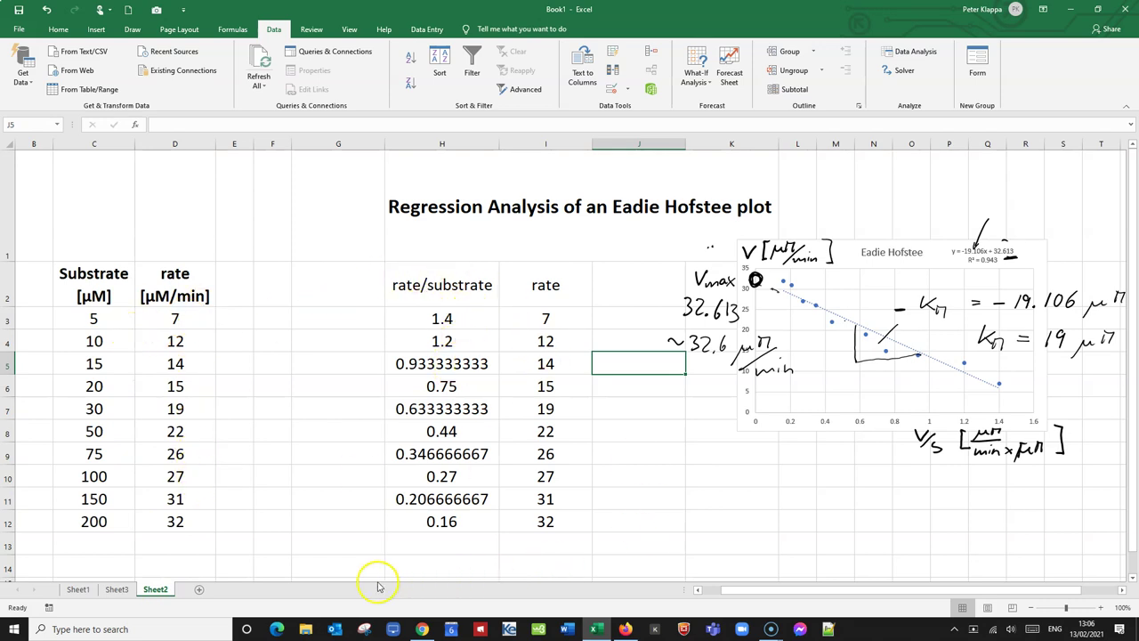
pyautogui.click(117, 589)
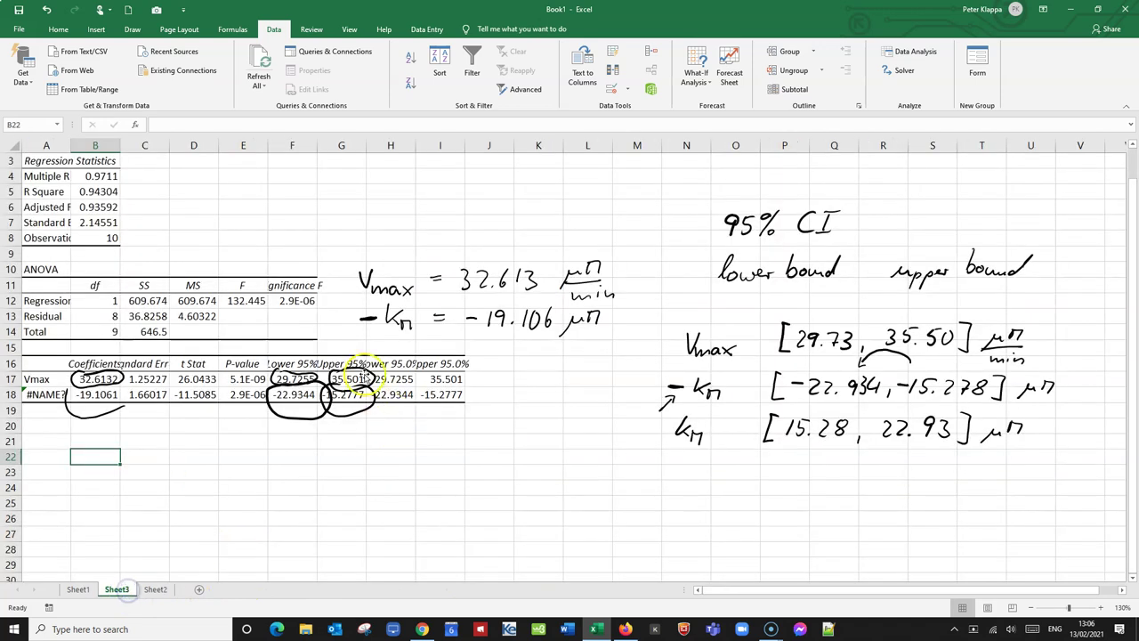